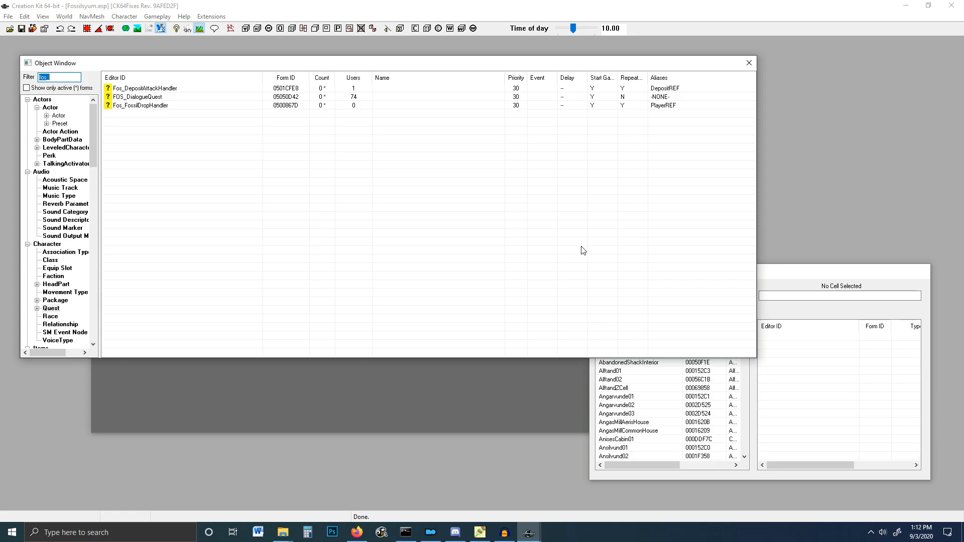
Switch to Firefox and examine the main files offered on the SSE CreationKit Fixes page, including CK64Fixes and FaceFXWrapper
{"action": "left_click", "coordinate": [906, 6]}
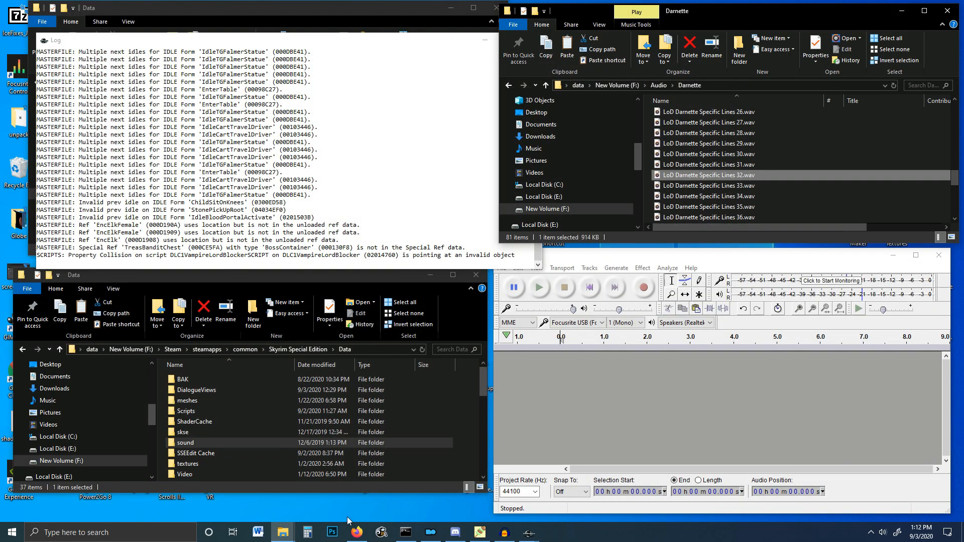
{"action": "left_click", "coordinate": [357, 532]}
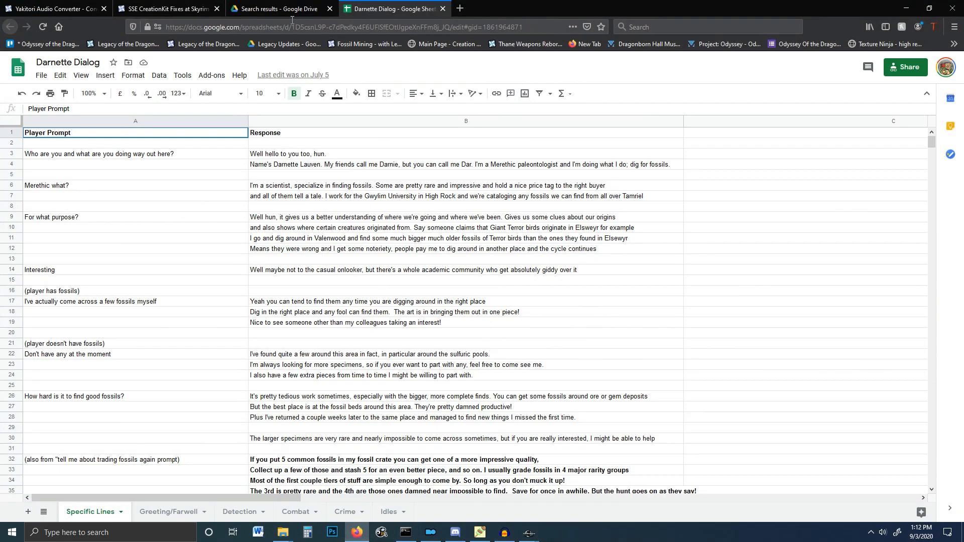
{"action": "left_click", "coordinate": [68, 8]}
{"action": "left_click", "coordinate": [163, 10]}
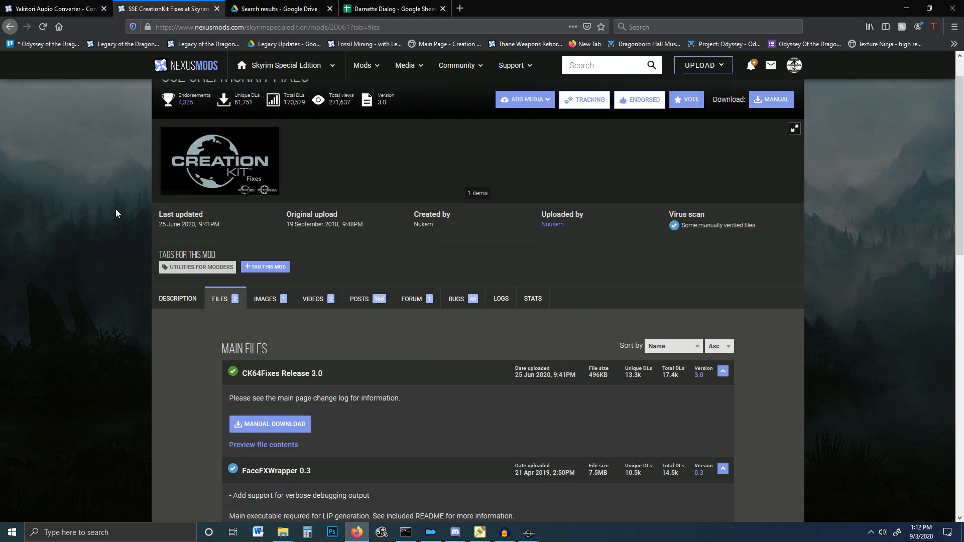
{"action": "scroll", "coordinate": [115, 211], "scroll_direction": "up", "scroll_amount": 1}
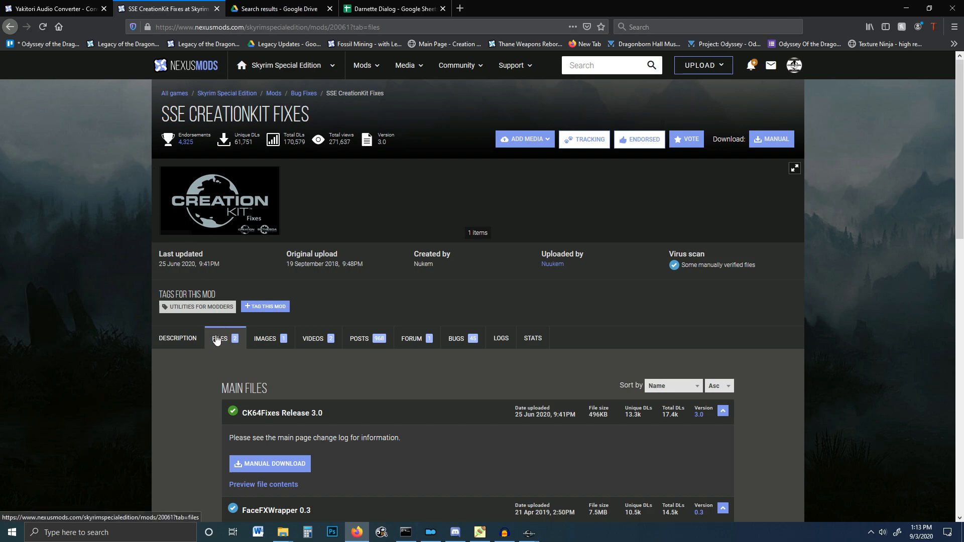
{"action": "scroll", "coordinate": [213, 329], "scroll_direction": "down", "scroll_amount": 2}
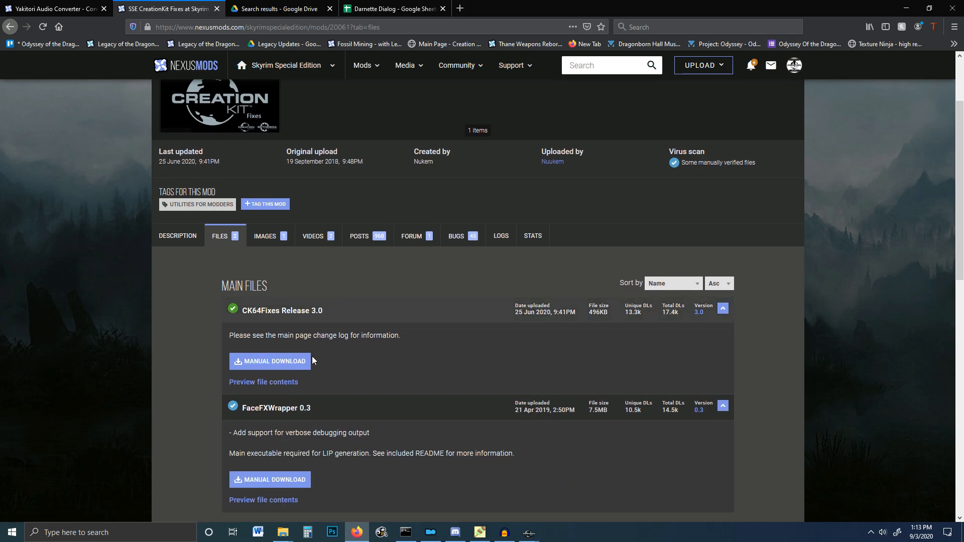
{"action": "scroll", "coordinate": [266, 324], "scroll_direction": "down", "scroll_amount": 2}
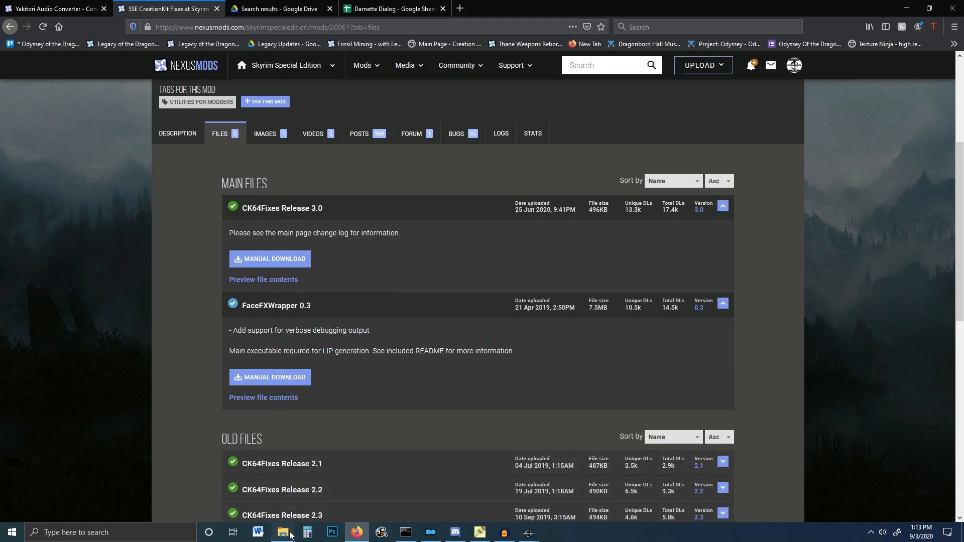
Minimize the browser and the log window, and open the sound\voice\Processing folder inside Skyrim Special Edition's Data folder
{"action": "mouse_move", "coordinate": [291, 532]}
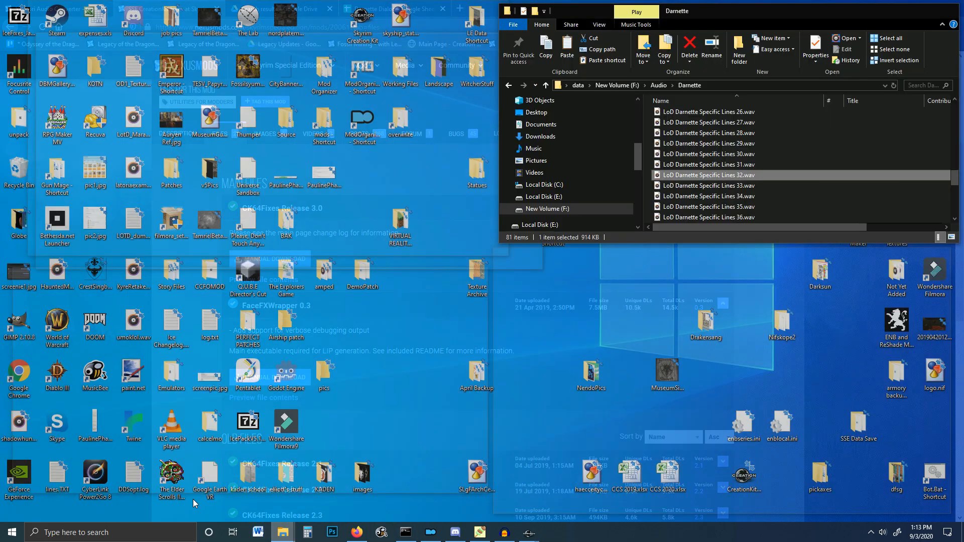
{"action": "left_click", "coordinate": [193, 499]}
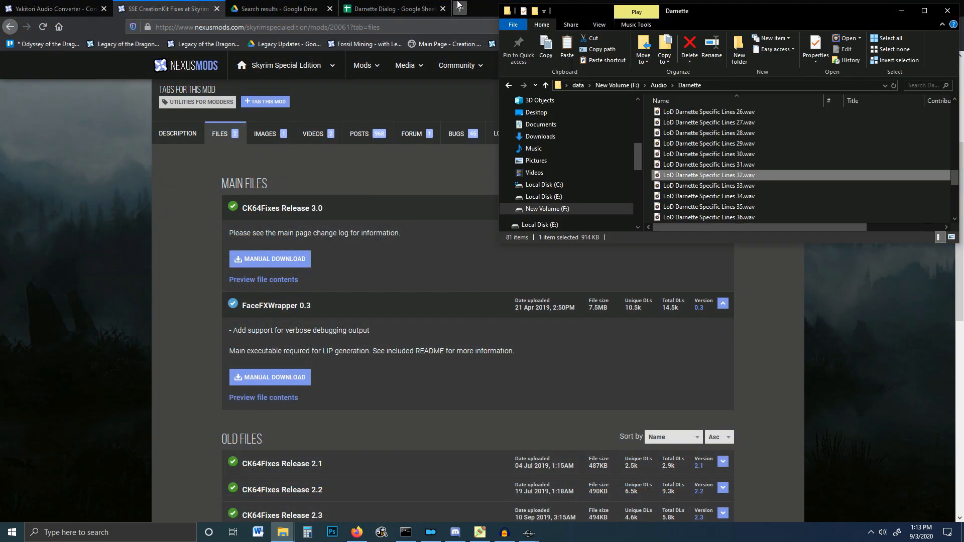
{"action": "left_click", "coordinate": [902, 14]}
{"action": "left_click", "coordinate": [903, 7]}
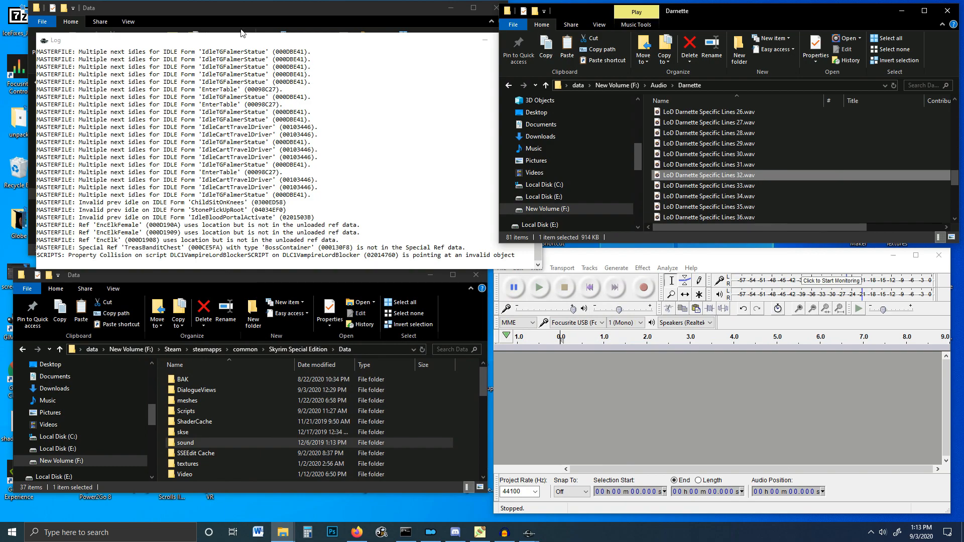
{"action": "left_click", "coordinate": [271, 41]}
{"action": "left_click", "coordinate": [483, 42]}
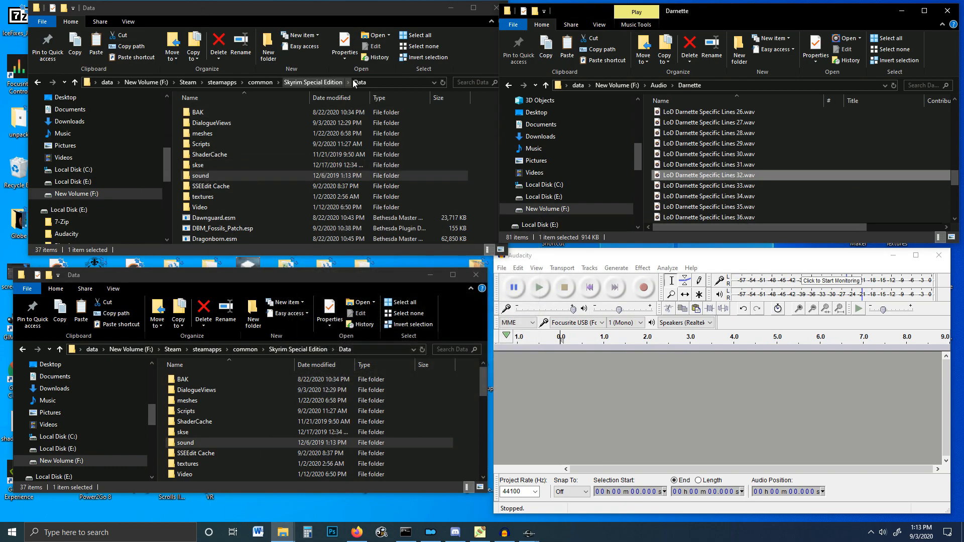
{"action": "double_click", "coordinate": [204, 175]}
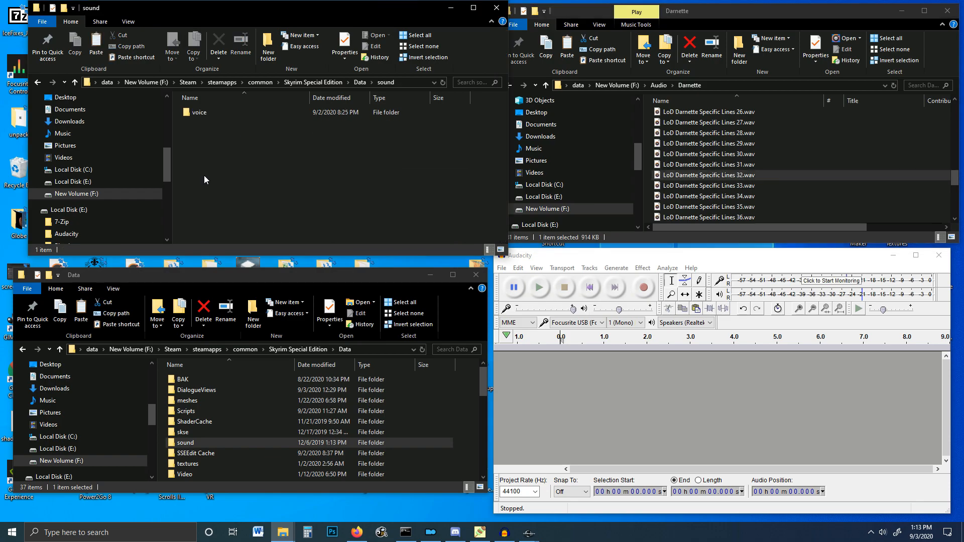
{"action": "double_click", "coordinate": [203, 112]}
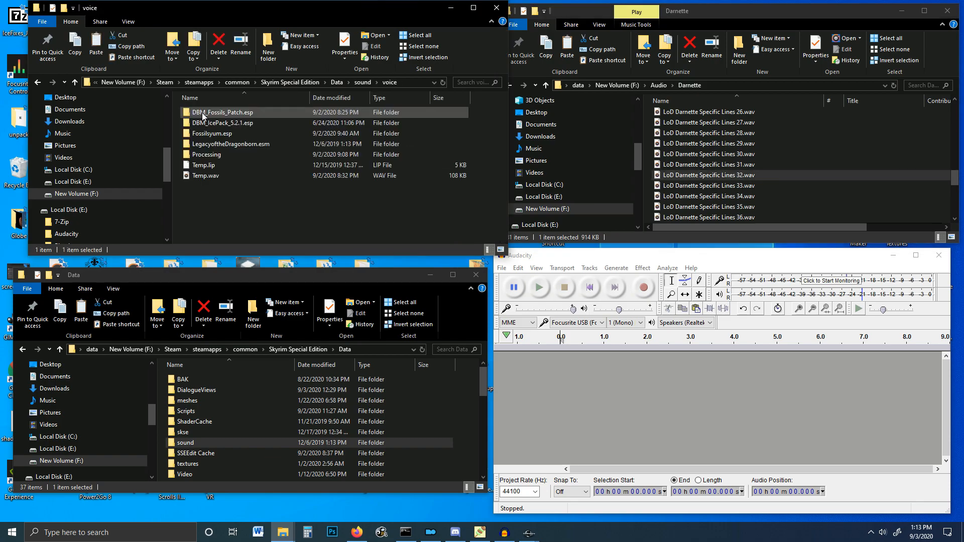
{"action": "double_click", "coordinate": [207, 154]}
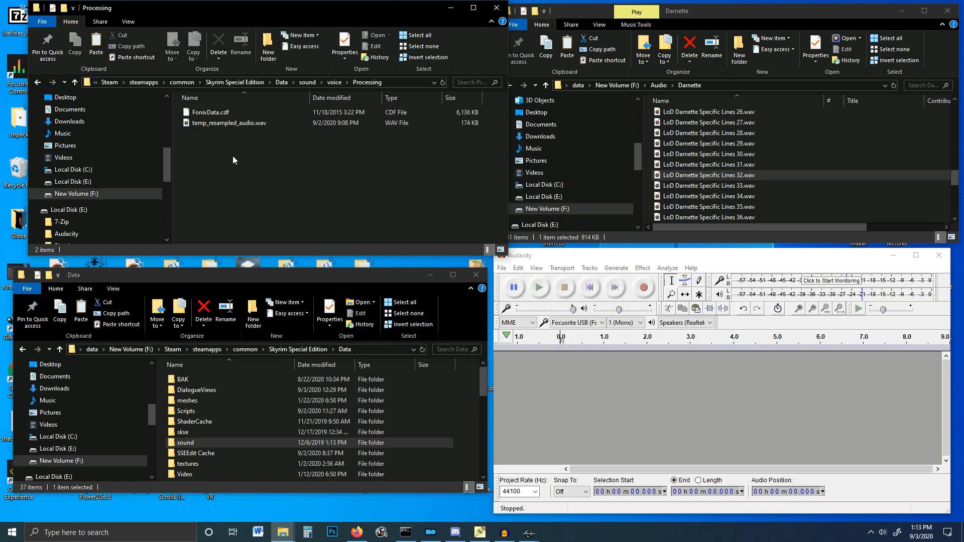
{"action": "left_click_drag", "start_coordinate": [287, 10], "coordinate": [277, 8]}
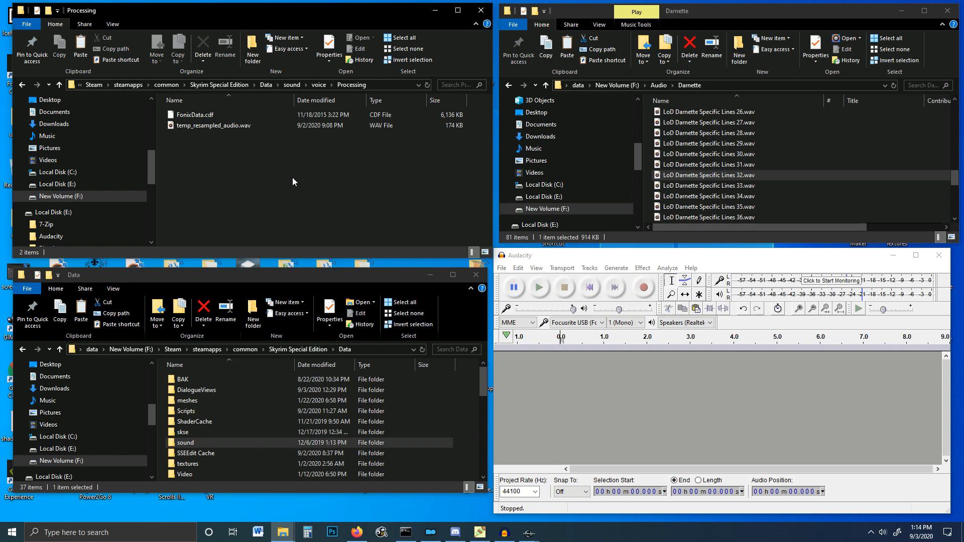
Minimize the Processing folder and show the Yakitori Audio Converter mod page in Firefox
{"action": "left_click", "coordinate": [435, 11]}
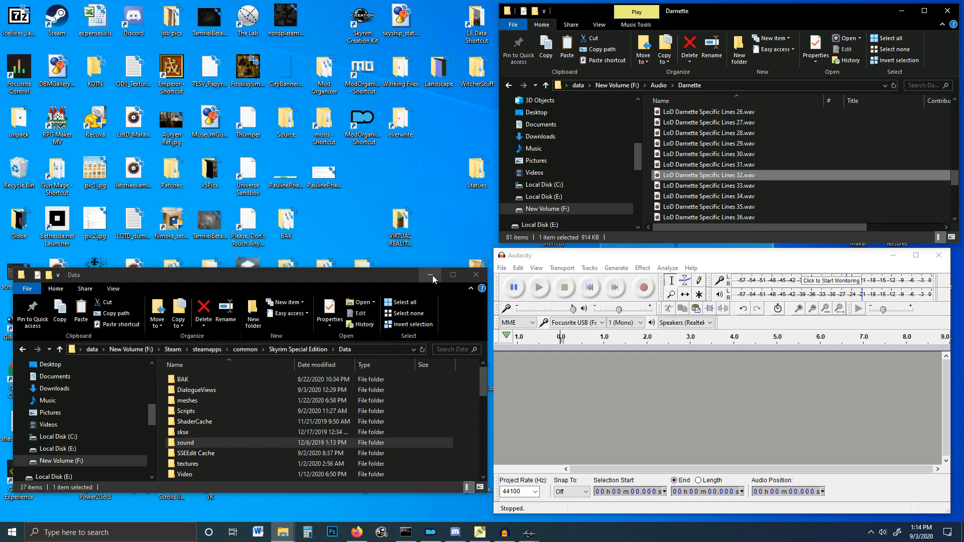
{"action": "left_click", "coordinate": [357, 533]}
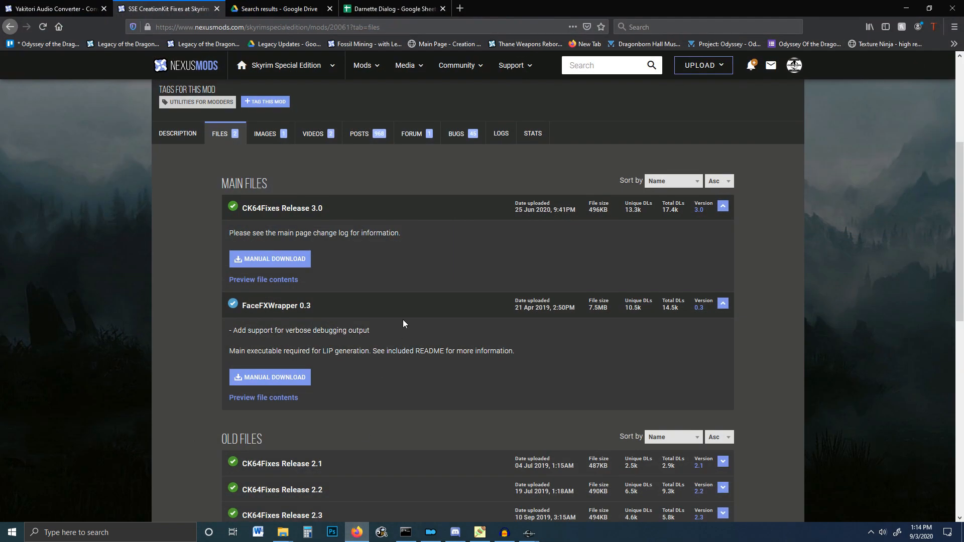
{"action": "scroll", "coordinate": [206, 296], "scroll_direction": "up", "scroll_amount": 5}
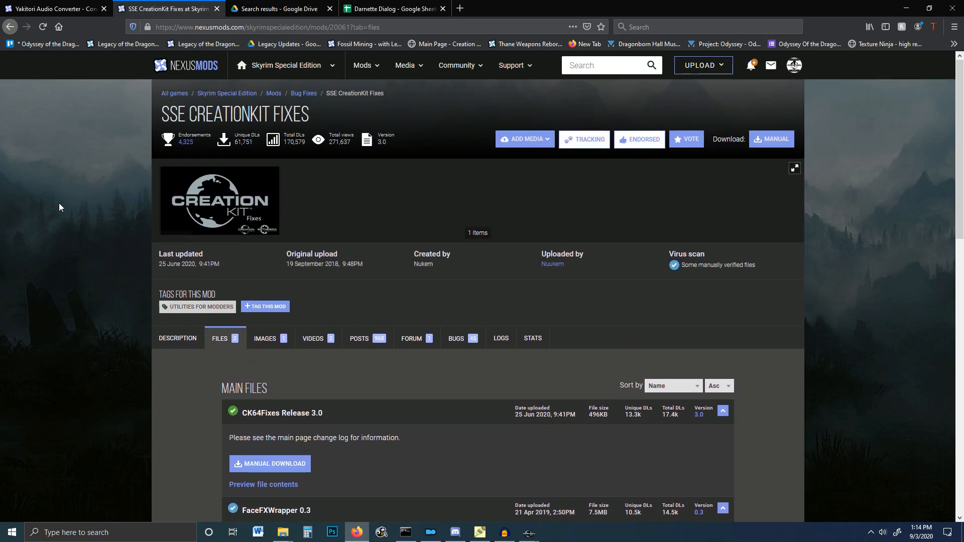
{"action": "left_click", "coordinate": [54, 9]}
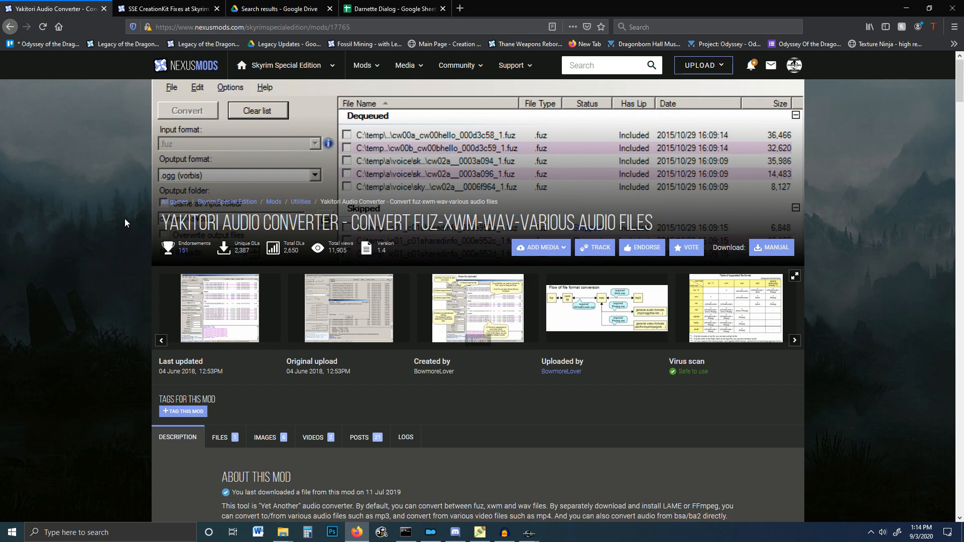
Bring up Yakitori Audio Converter and place the Darnette audio folder window beside it
{"action": "left_click", "coordinate": [479, 533]}
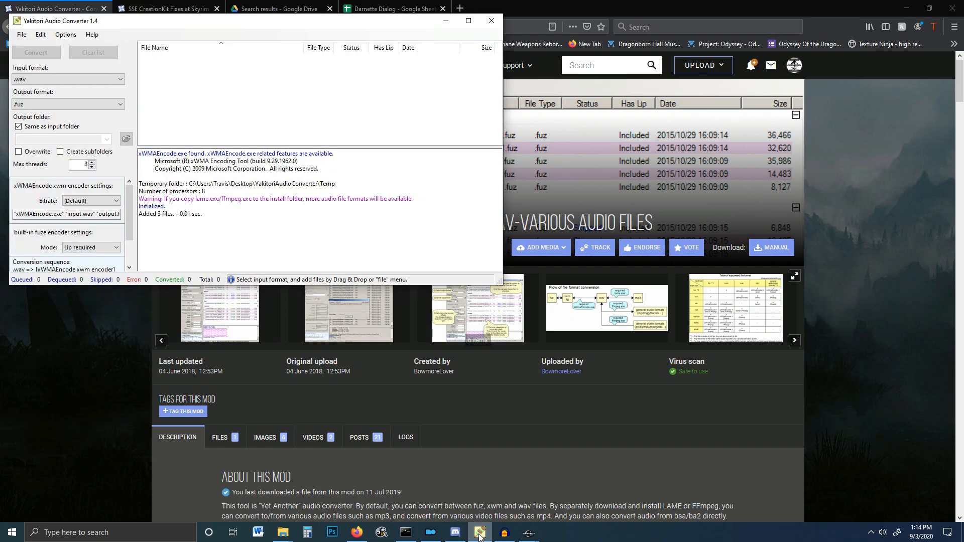
{"action": "left_click_drag", "start_coordinate": [294, 23], "coordinate": [310, 46]}
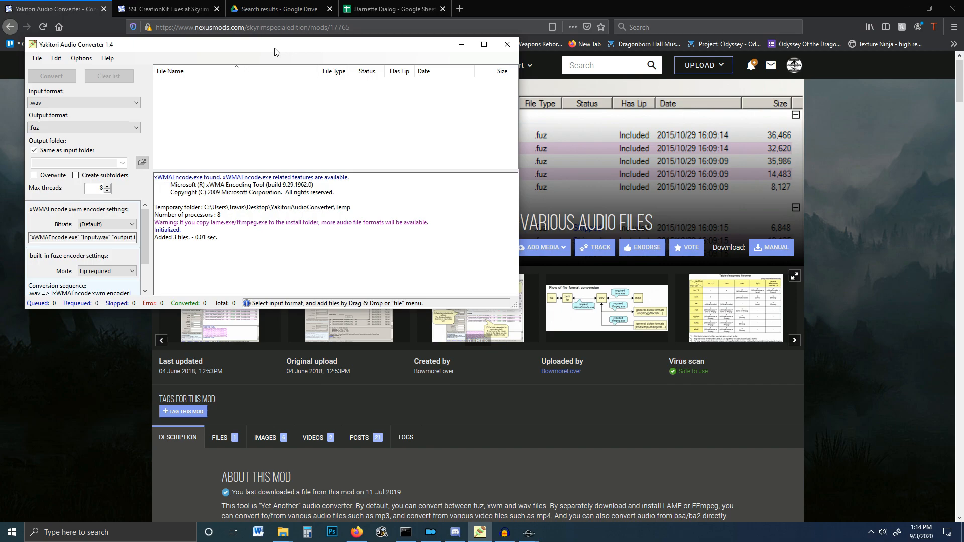
{"action": "mouse_move", "coordinate": [284, 533]}
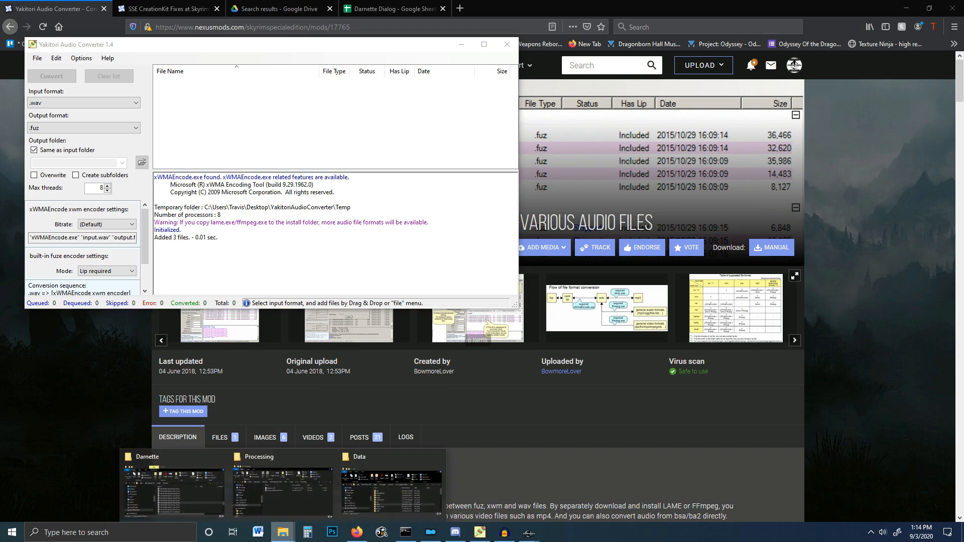
{"action": "left_click", "coordinate": [197, 495]}
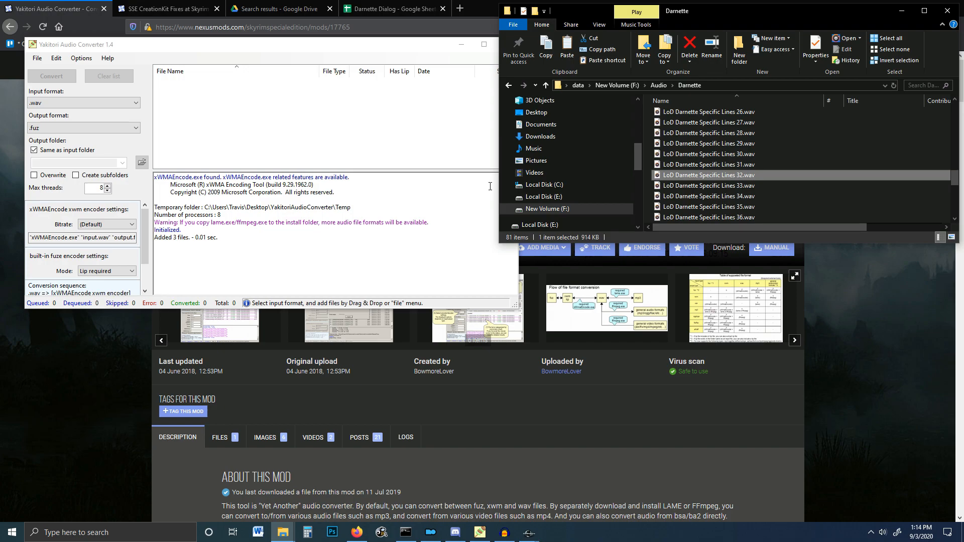
{"action": "left_click_drag", "start_coordinate": [725, 8], "coordinate": [719, 53]}
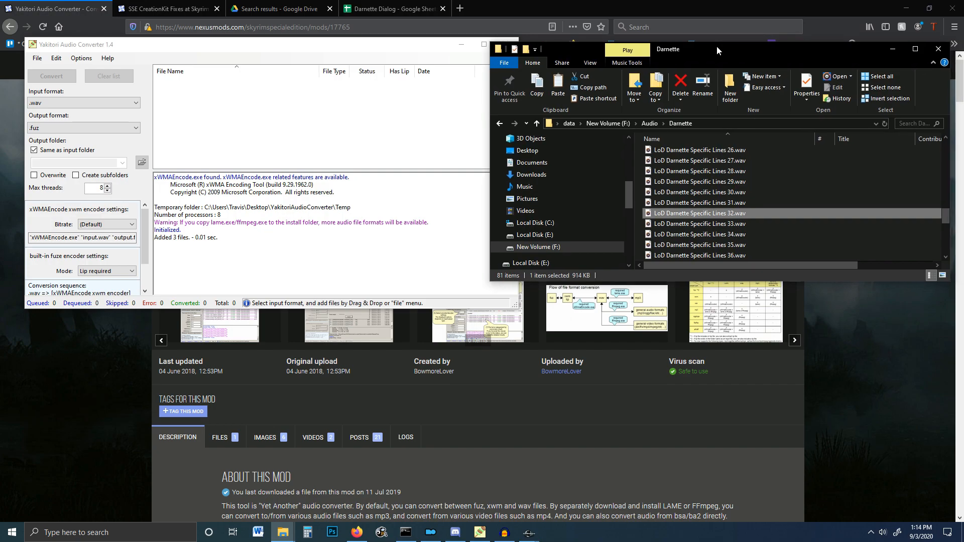
Queue LoD Darnette Specific Lines 30 to 33.wav in the converter and clear the file list again
{"action": "left_click", "coordinate": [697, 195]}
{"action": "left_click", "coordinate": [701, 228], "text": "shift"}
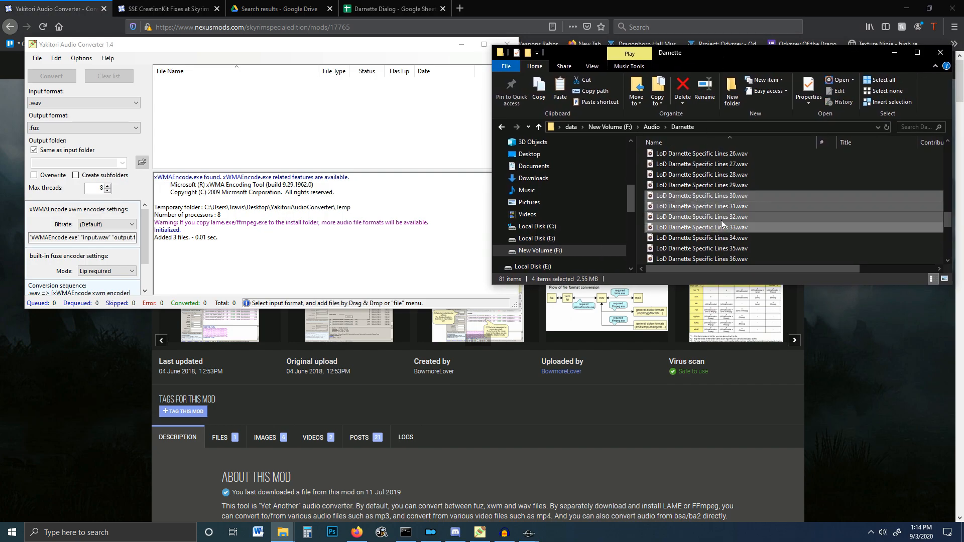
{"action": "left_click_drag", "start_coordinate": [716, 213], "coordinate": [315, 128]}
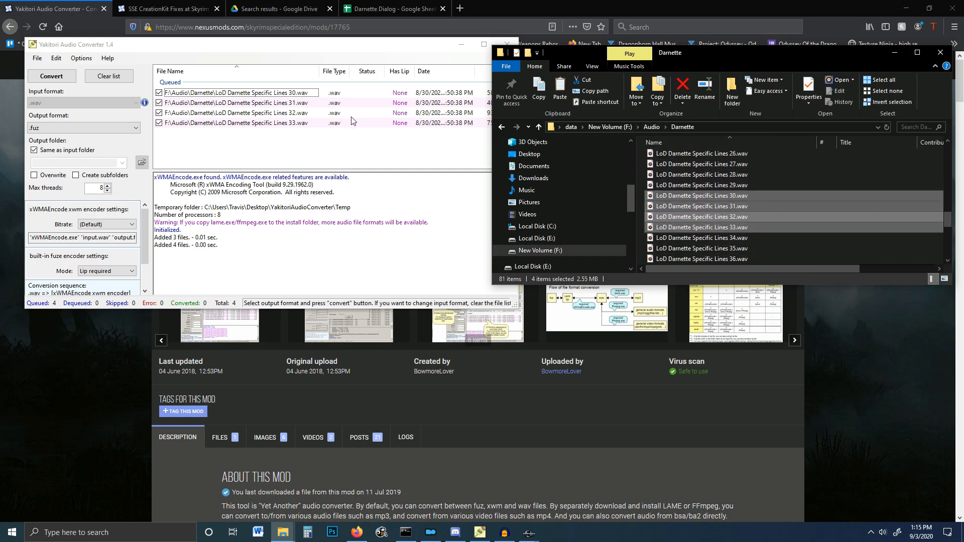
{"action": "left_click", "coordinate": [109, 76]}
{"action": "left_click", "coordinate": [276, 200]}
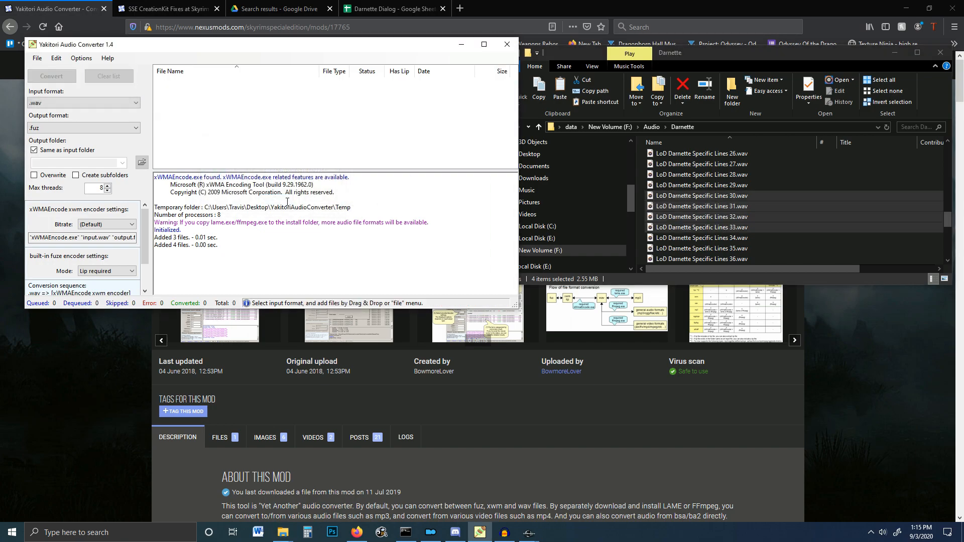
{"action": "key", "text": "XF86AudioLowerVolume"}
{"action": "key", "text": "XF86AudioLowerVolume"}
{"action": "key", "text": "XF86AudioLowerVolume"}
{"action": "key", "text": "XF86AudioLowerVolume"}
{"action": "key", "text": "XF86AudioLowerVolume"}
{"action": "key", "text": "XF86AudioLowerVolume"}
{"action": "key", "text": "XF86AudioLowerVolume"}
{"action": "key", "text": "XF86AudioLowerVolume"}
{"action": "key", "text": "XF86AudioLowerVolume"}
{"action": "key", "text": "XF86AudioLowerVolume"}
Bring up Audacity and locate the first LoD Darnette Specific Lines recordings in the Darnette audio folder
{"action": "left_click", "coordinate": [504, 532]}
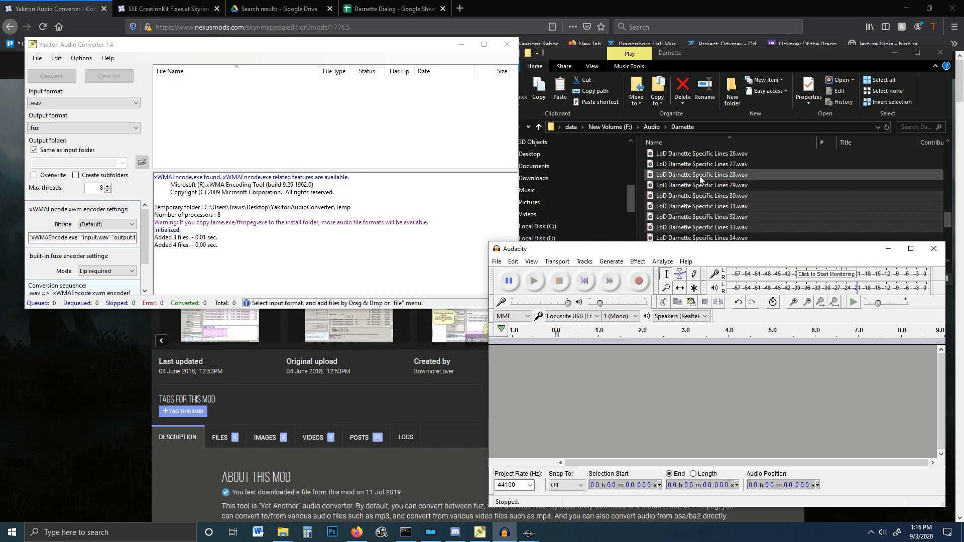
{"action": "scroll", "coordinate": [698, 197], "scroll_direction": "up", "scroll_amount": 3}
{"action": "left_click", "coordinate": [706, 206]}
{"action": "scroll", "coordinate": [719, 219], "scroll_direction": "up", "scroll_amount": 8}
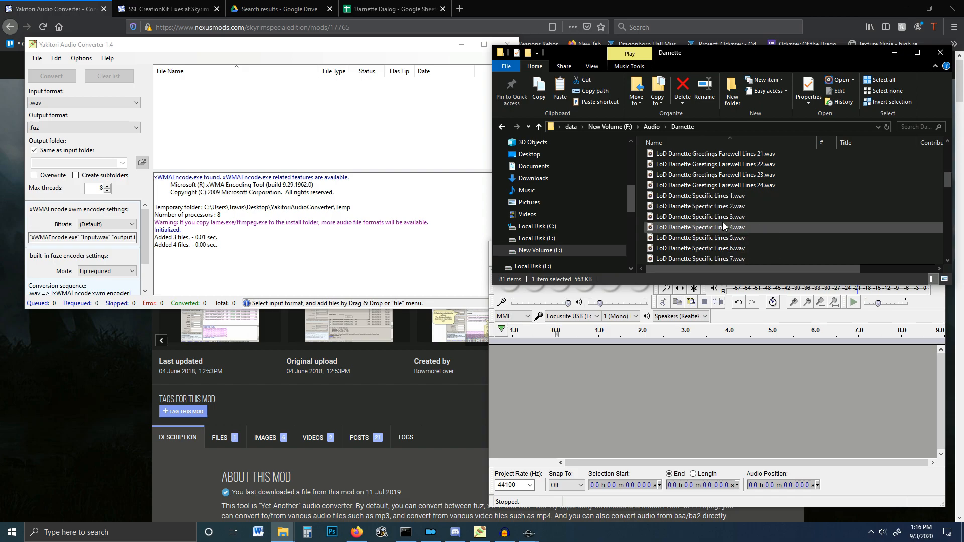
{"action": "scroll", "coordinate": [723, 227], "scroll_direction": "down", "scroll_amount": 1}
{"action": "left_click", "coordinate": [683, 165]}
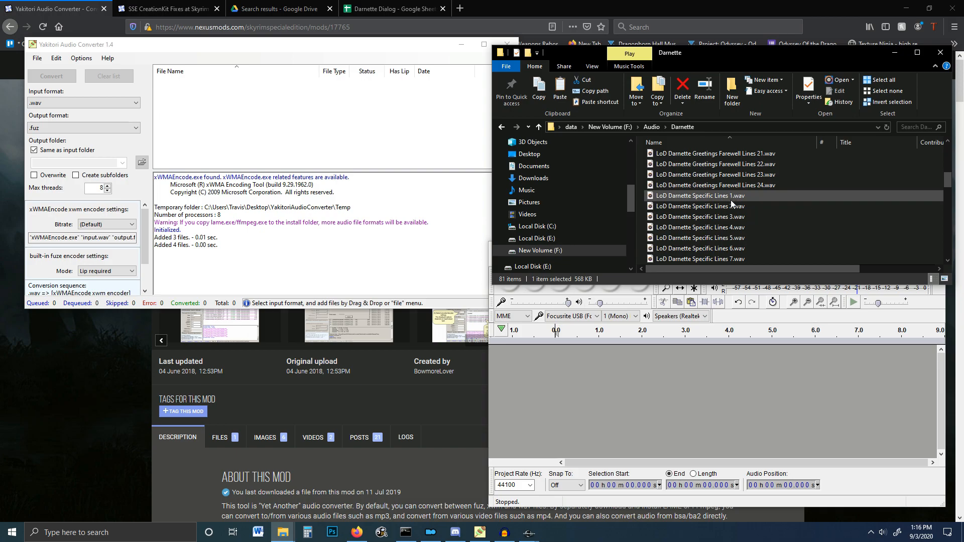
Switch to the Darnette Dialog spreadsheet in Firefox and review the response column on the Specific Lines sheet
{"action": "left_click", "coordinate": [354, 534]}
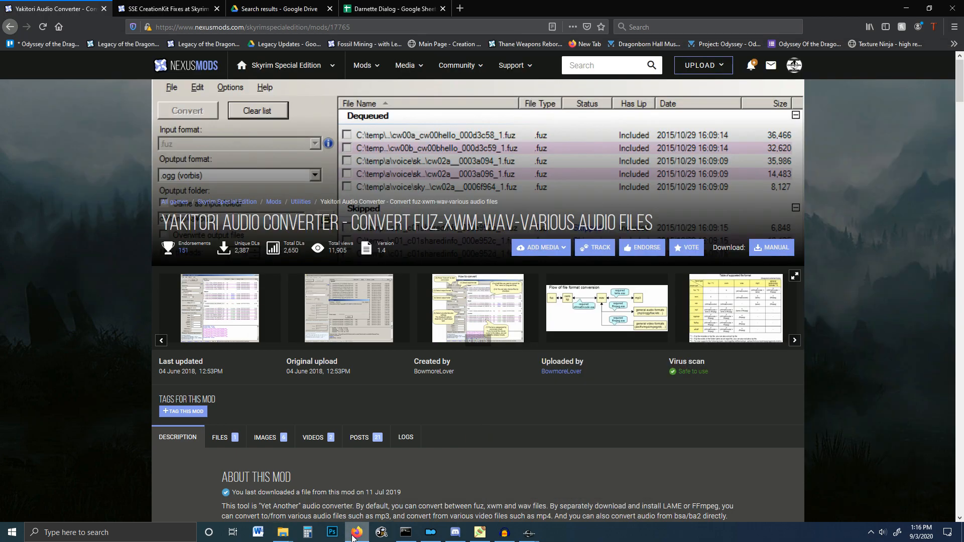
{"action": "left_click", "coordinate": [371, 9]}
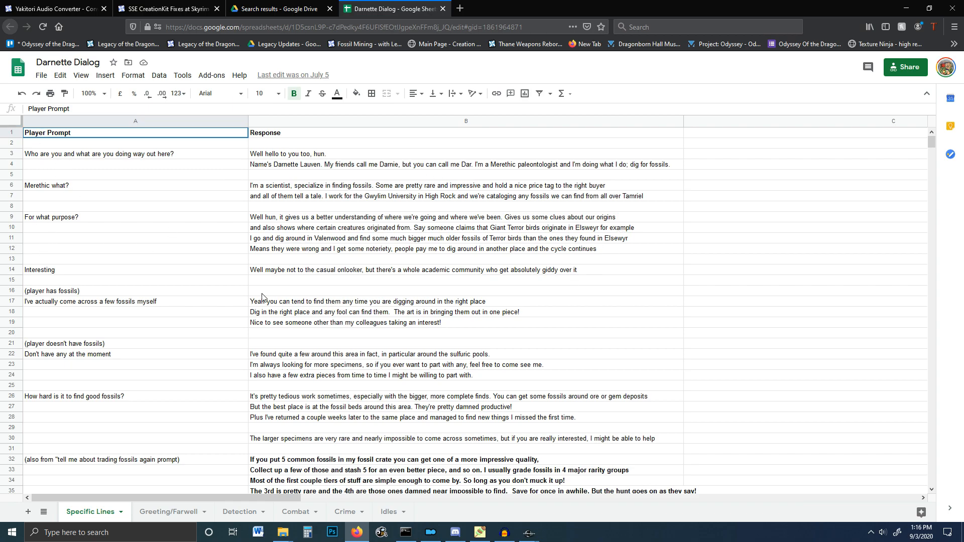
{"action": "left_click", "coordinate": [265, 124]}
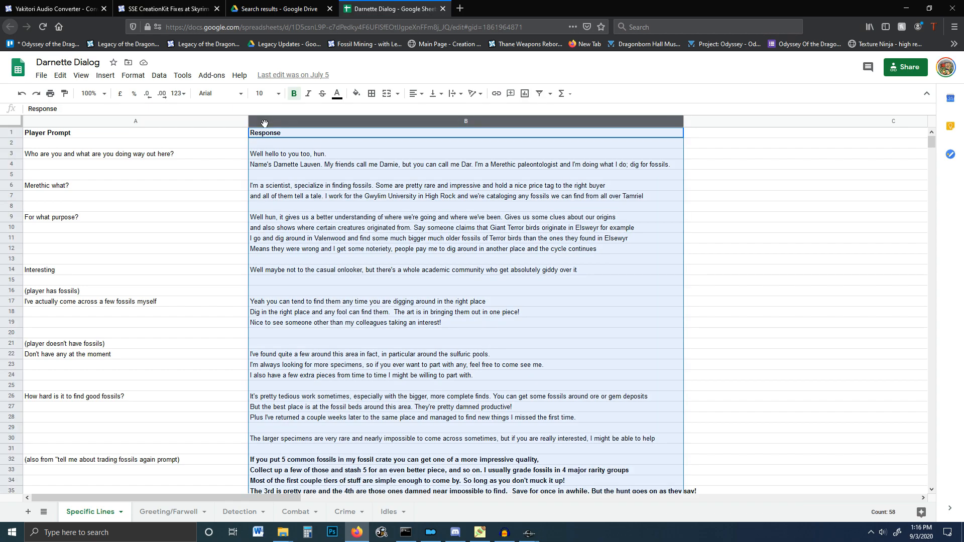
{"action": "left_click", "coordinate": [216, 146]}
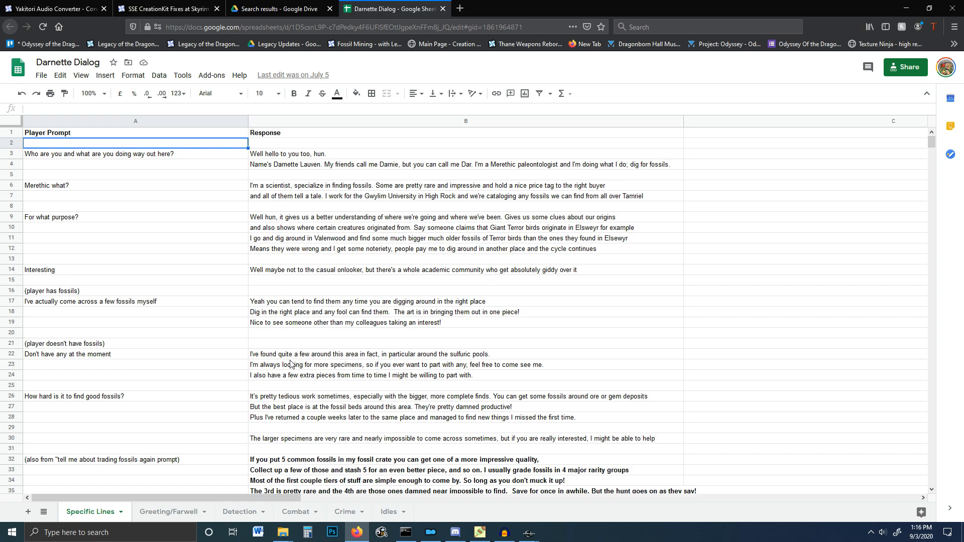
{"action": "scroll", "coordinate": [290, 359], "scroll_direction": "down", "scroll_amount": 12}
{"action": "scroll", "coordinate": [293, 380], "scroll_direction": "down", "scroll_amount": 5}
{"action": "scroll", "coordinate": [297, 370], "scroll_direction": "up", "scroll_amount": 18}
Select the response "Well hello to you too, hun." and bring the Darnette audio folder up over the spreadsheet
{"action": "left_click", "coordinate": [273, 157]}
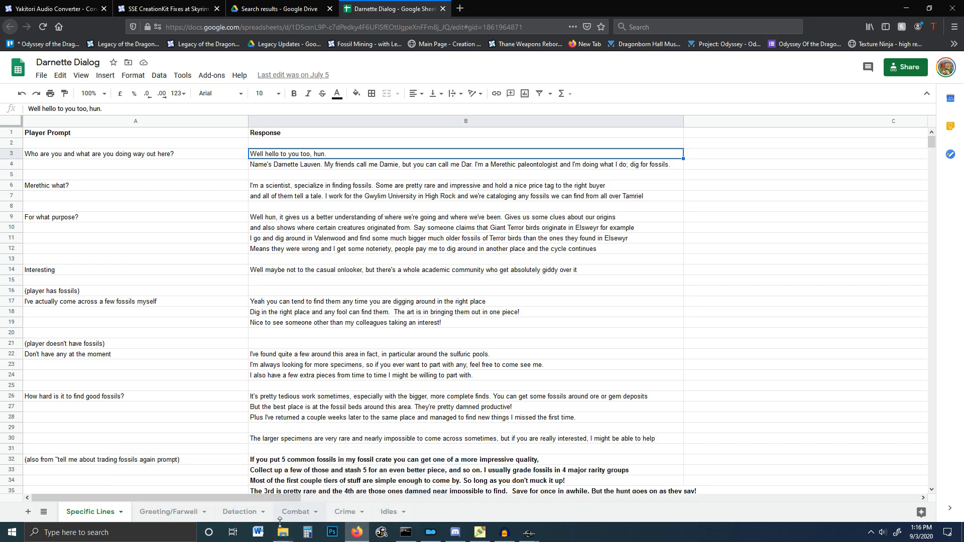
{"action": "mouse_move", "coordinate": [282, 531]}
{"action": "left_click", "coordinate": [191, 496]}
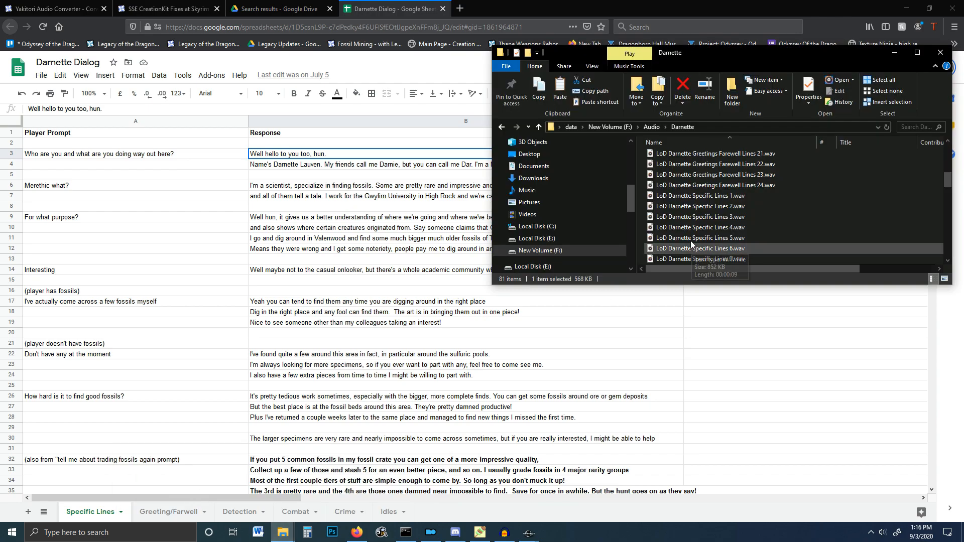
Play LoD Darnette Specific Lines 1.wav from the Darnette folder to check its line, and close the media player
{"action": "double_click", "coordinate": [703, 197]}
{"action": "left_click", "coordinate": [128, 52]}
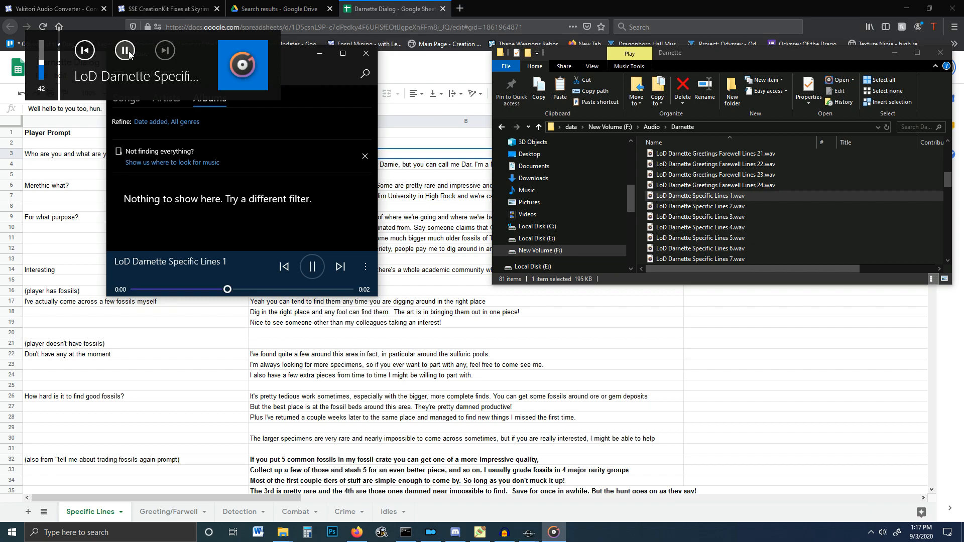
{"action": "left_click", "coordinate": [365, 53]}
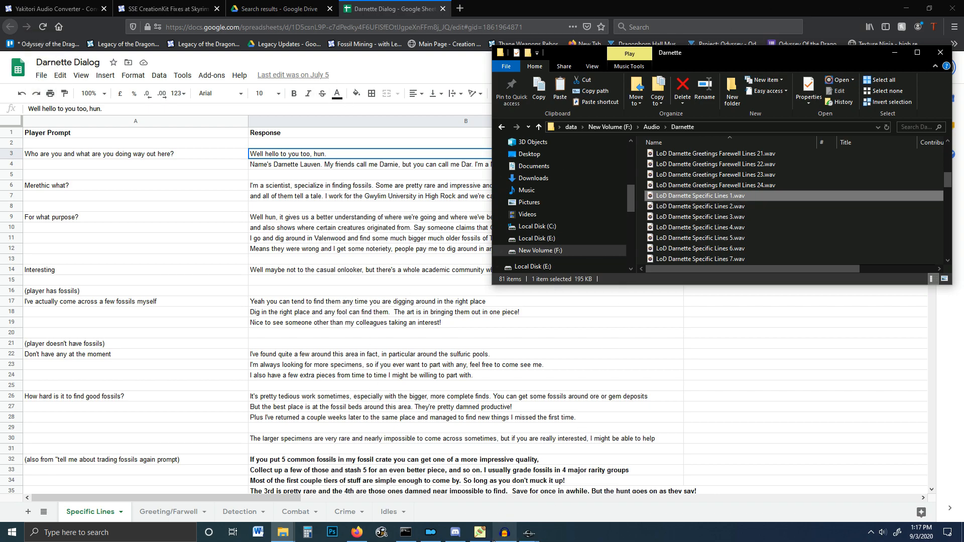
Switch to the Creation Kit, open the FOS_DialogueQuest quest and display its FOS_DarnetteDialog dialogue view
{"action": "left_click", "coordinate": [529, 532]}
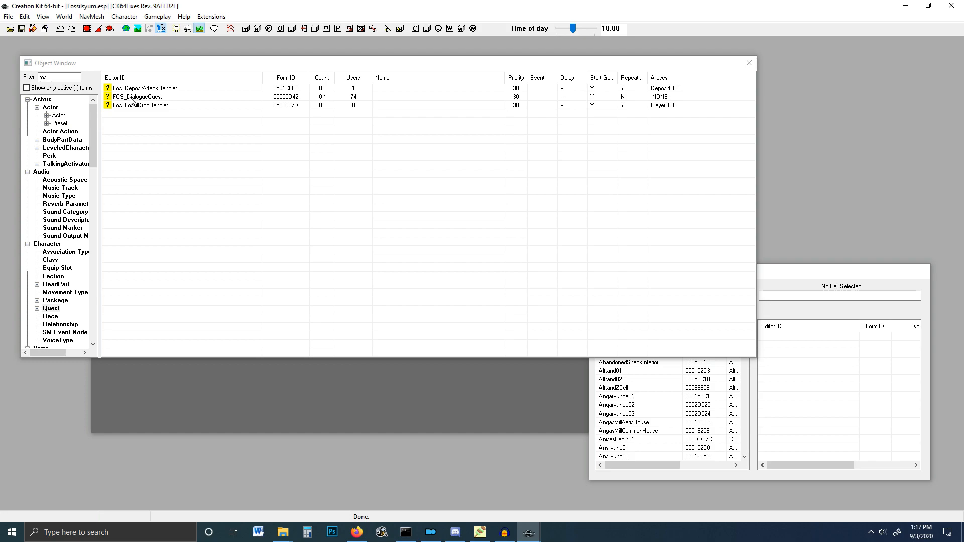
{"action": "double_click", "coordinate": [130, 98]}
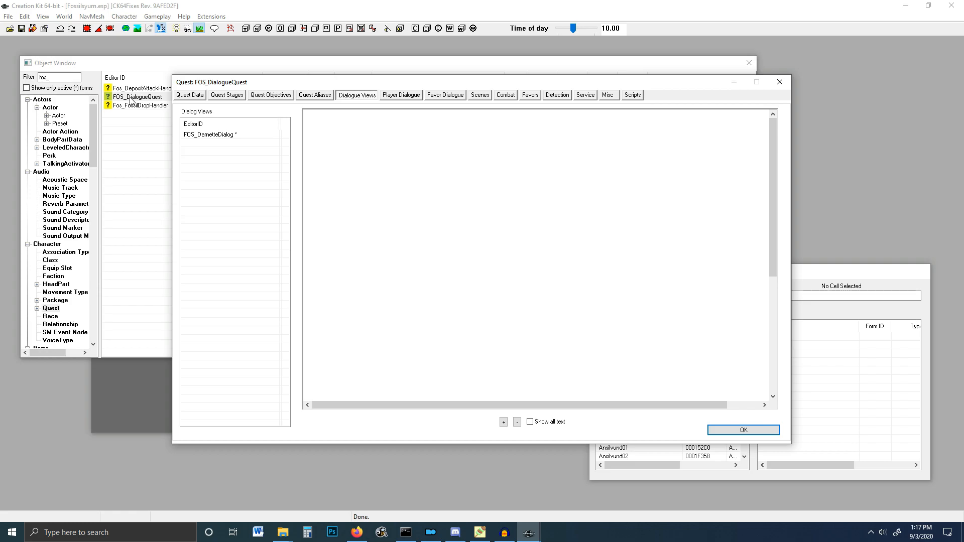
{"action": "left_click_drag", "start_coordinate": [274, 84], "coordinate": [284, 83]}
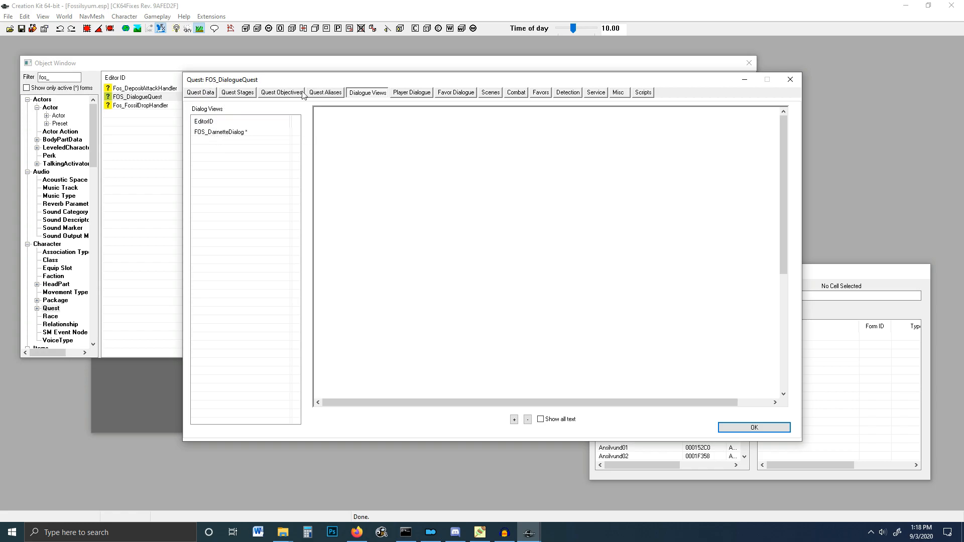
{"action": "left_click", "coordinate": [217, 133]}
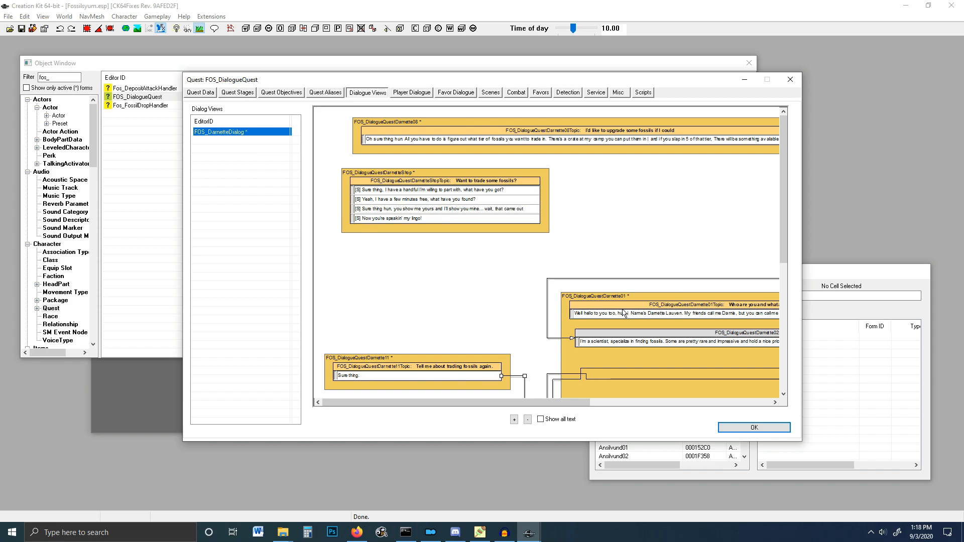
Locate the "Who are you and what are you doing way out here?" topic in the dialogue view and open its topic info
{"action": "mouse_move", "coordinate": [783, 207]}
{"action": "left_mouse_down"}
{"action": "mouse_move", "coordinate": [784, 320]}
{"action": "mouse_move", "coordinate": [798, 197]}
{"action": "left_mouse_up"}
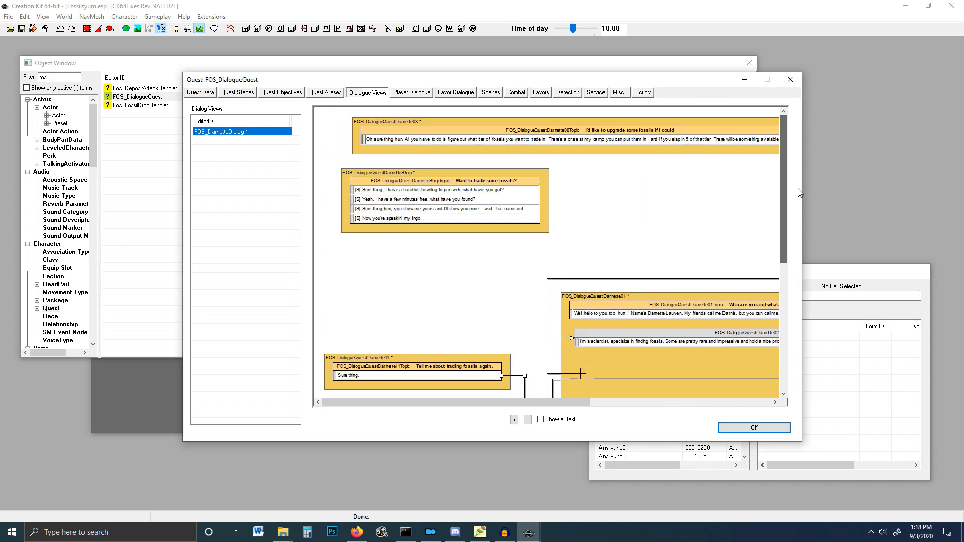
{"action": "mouse_move", "coordinate": [467, 405]}
{"action": "left_mouse_down"}
{"action": "mouse_move", "coordinate": [502, 404]}
{"action": "mouse_move", "coordinate": [462, 407]}
{"action": "left_mouse_up"}
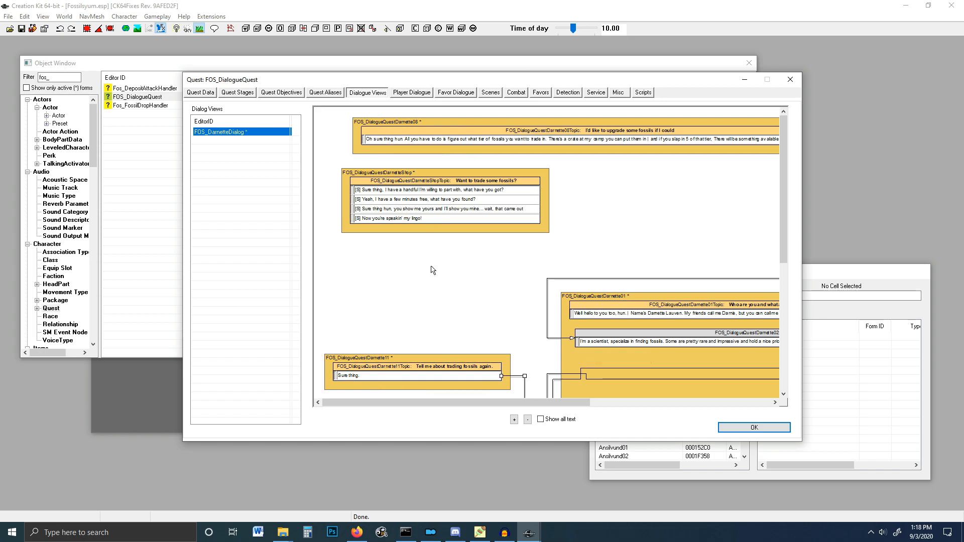
{"action": "left_click_drag", "start_coordinate": [460, 402], "coordinate": [579, 403]}
{"action": "left_click", "coordinate": [511, 317]}
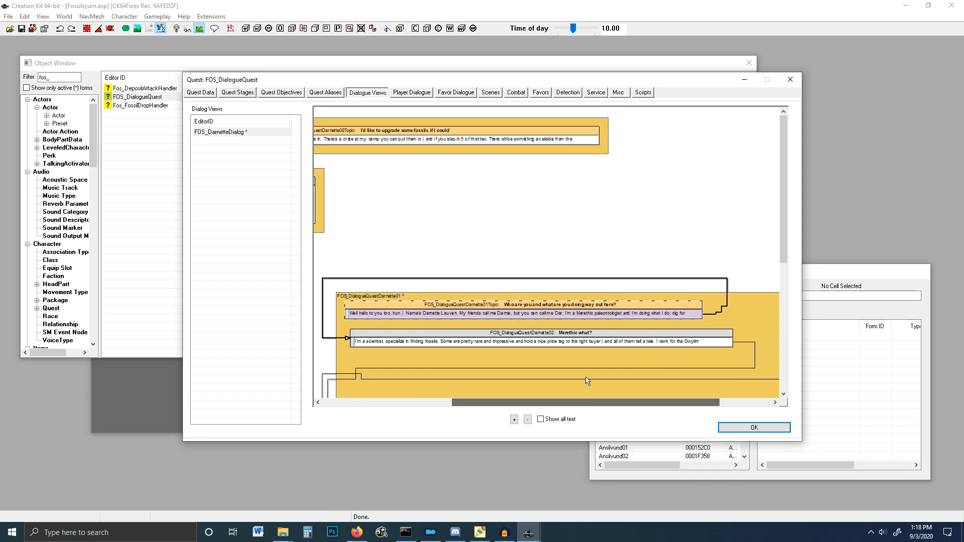
{"action": "left_click_drag", "start_coordinate": [783, 199], "coordinate": [782, 254]}
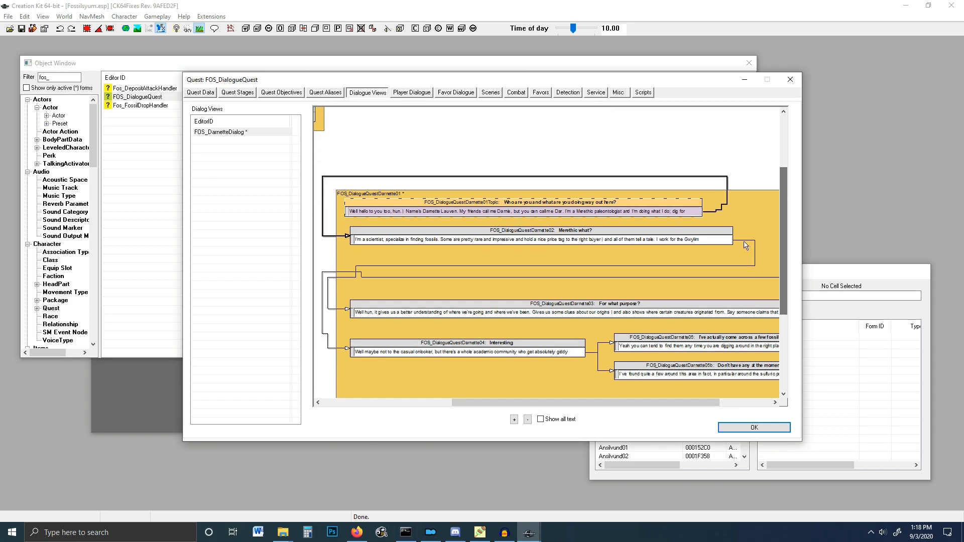
{"action": "double_click", "coordinate": [437, 214]}
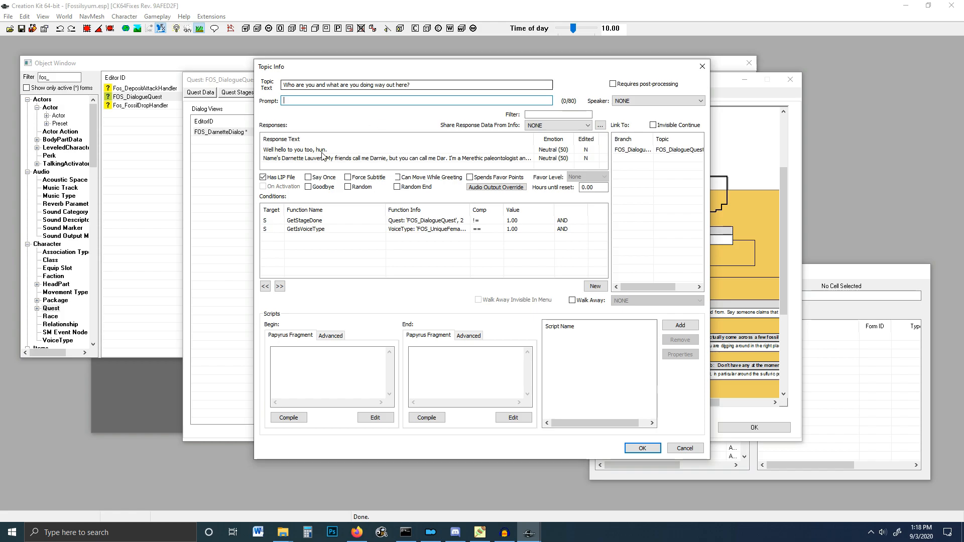
Review the topic's two responses and open "Well hello to you too, hun." for editing
{"action": "left_click", "coordinate": [293, 151]}
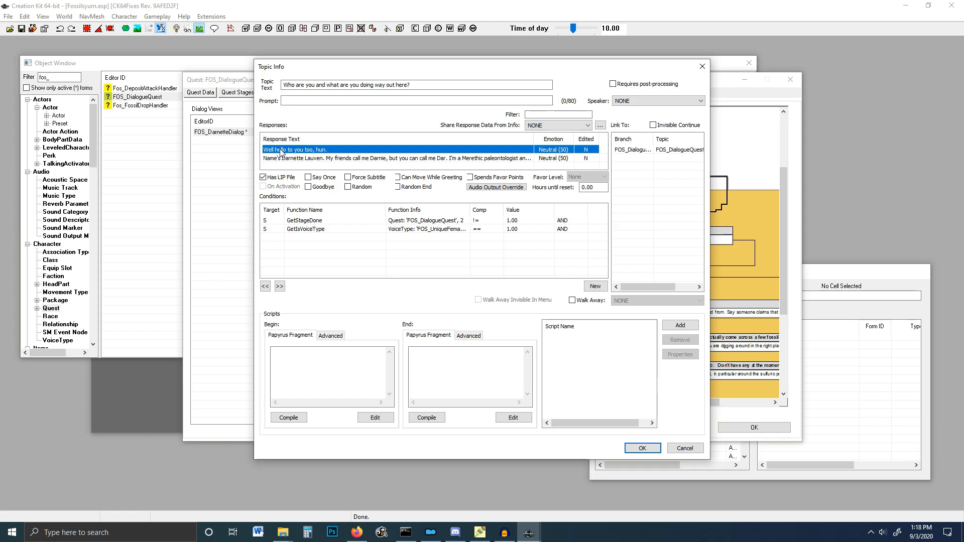
{"action": "left_click", "coordinate": [286, 159]}
{"action": "left_click", "coordinate": [288, 166]}
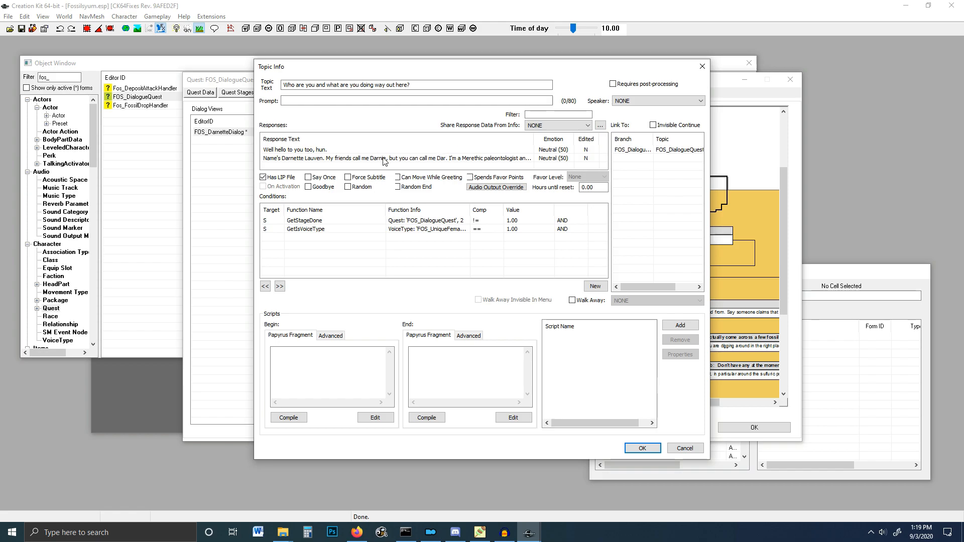
{"action": "left_click", "coordinate": [280, 150]}
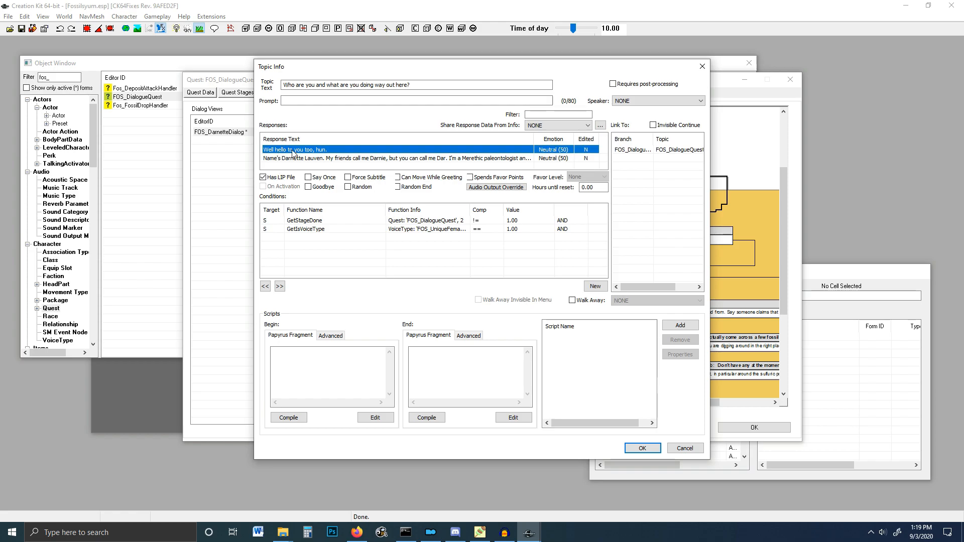
{"action": "double_click", "coordinate": [292, 150]}
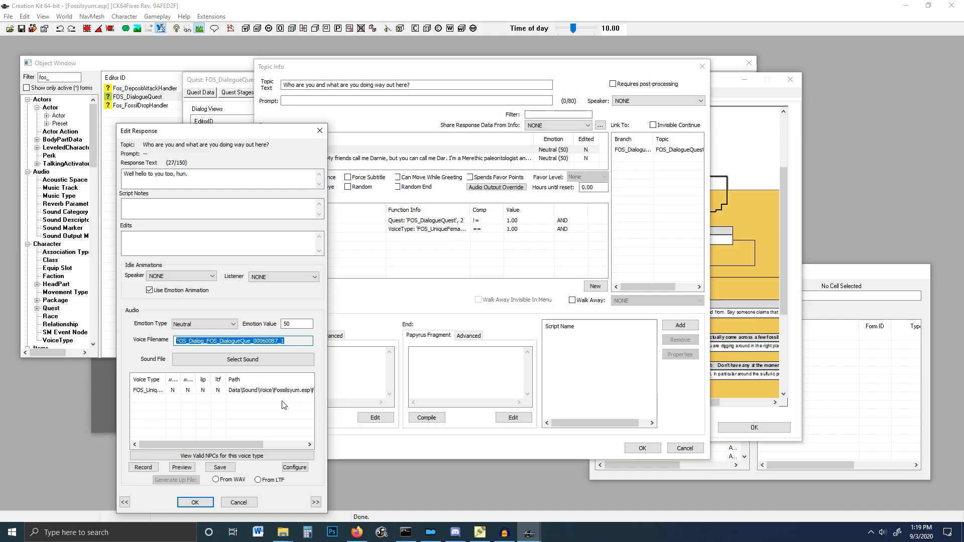
Examine the full voice file path of the response and highlight its voice filename
{"action": "left_click_drag", "start_coordinate": [219, 444], "coordinate": [264, 442]}
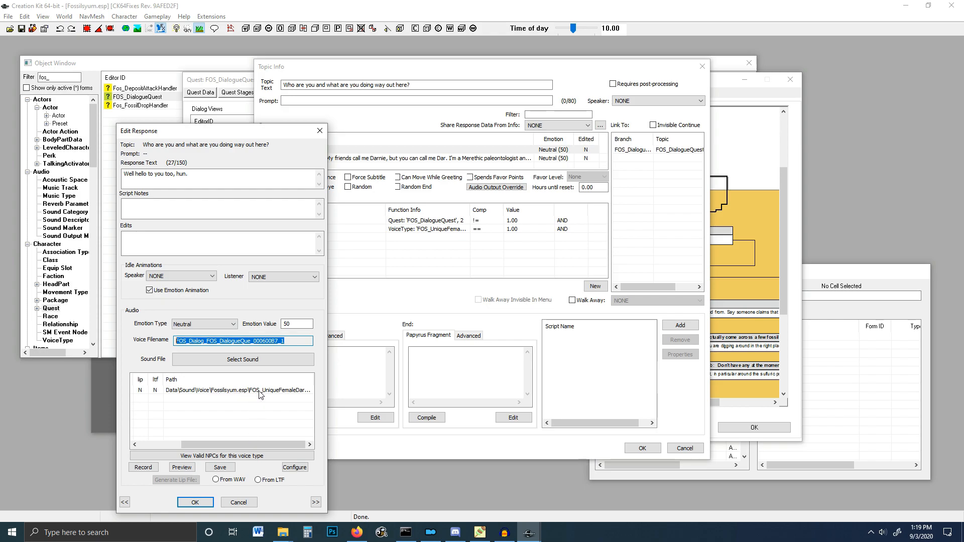
{"action": "left_click_drag", "start_coordinate": [312, 383], "coordinate": [386, 386]}
{"action": "left_click_drag", "start_coordinate": [258, 444], "coordinate": [281, 444]}
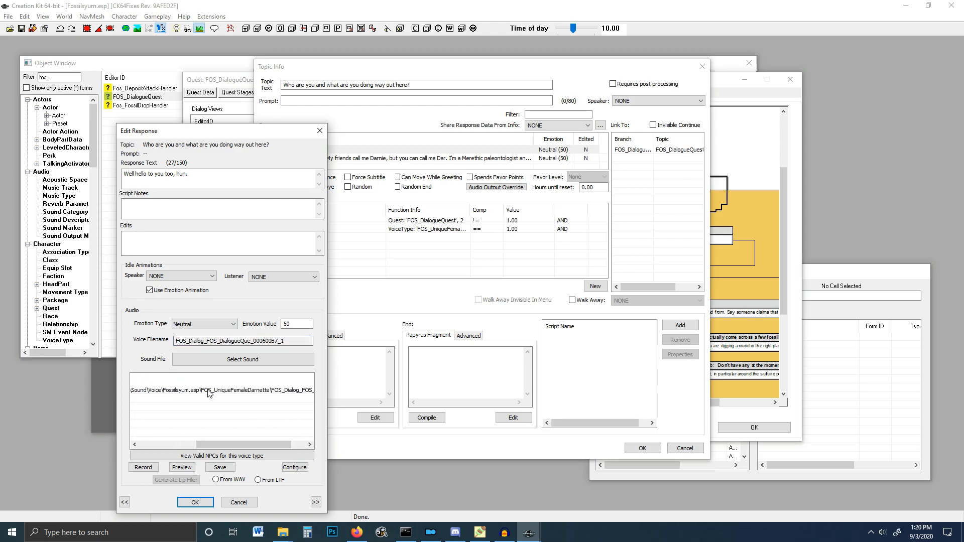
{"action": "left_click_drag", "start_coordinate": [269, 440], "coordinate": [288, 440]}
{"action": "double_click", "coordinate": [290, 343]}
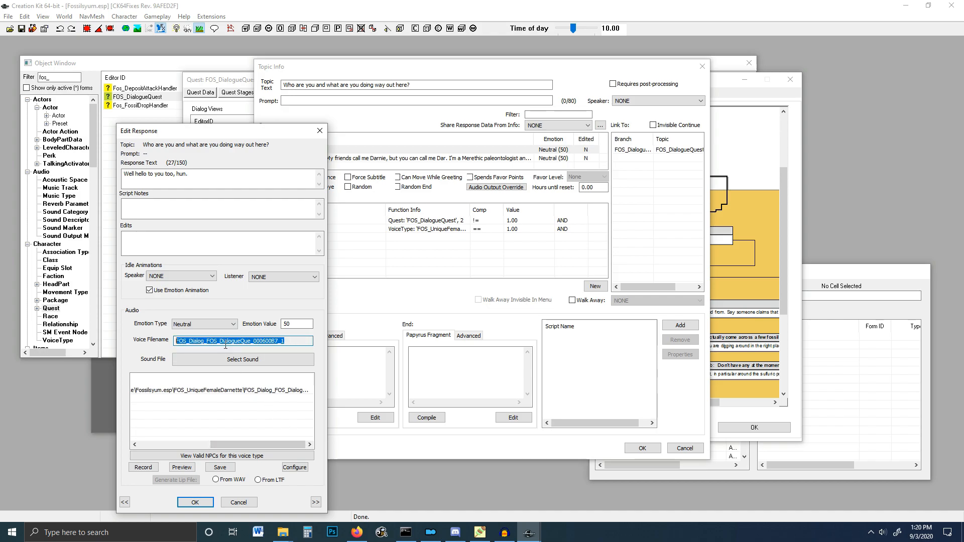
Switch to Audacity, load LoD Darnette Specific Lines 1.wav from the Darnette folder, and play the whole clip
{"action": "left_click", "coordinate": [505, 533]}
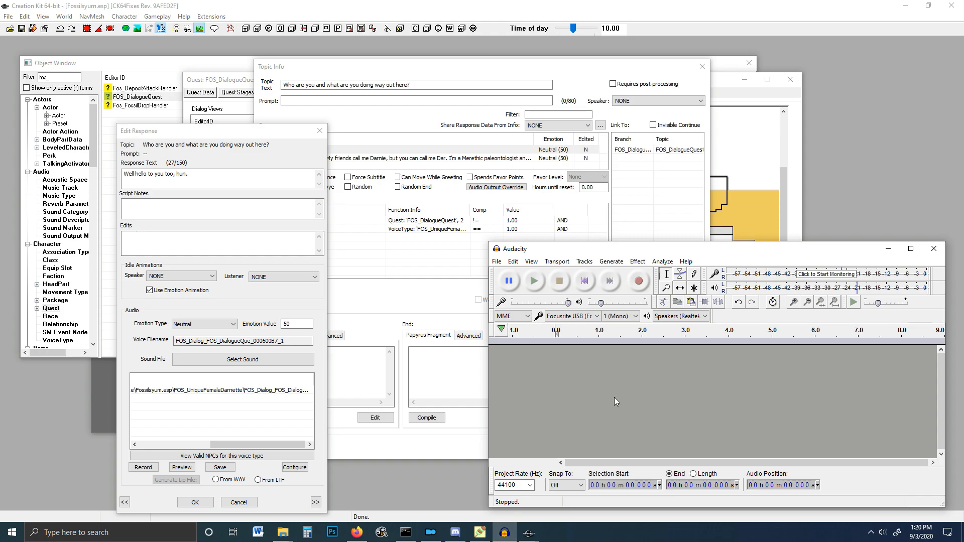
{"action": "left_click", "coordinate": [283, 533]}
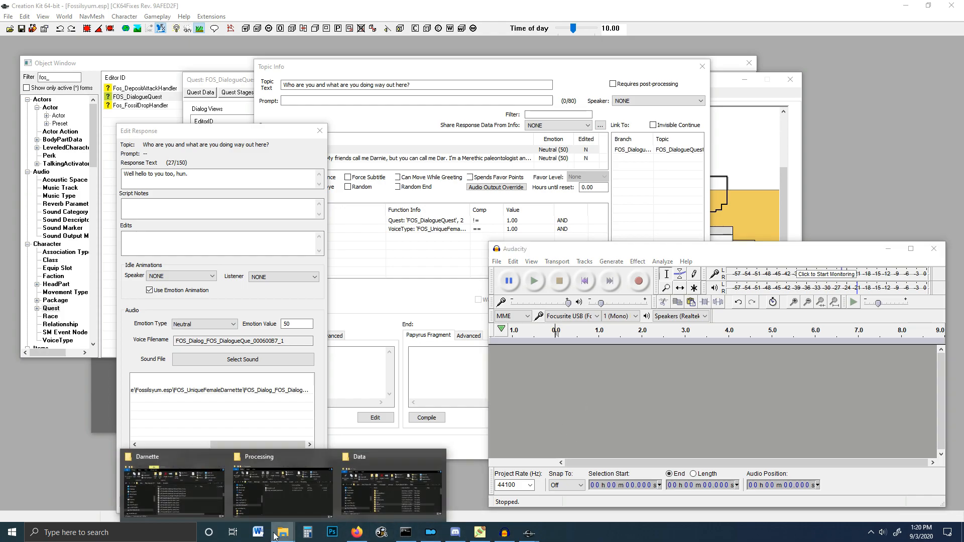
{"action": "left_click", "coordinate": [191, 494]}
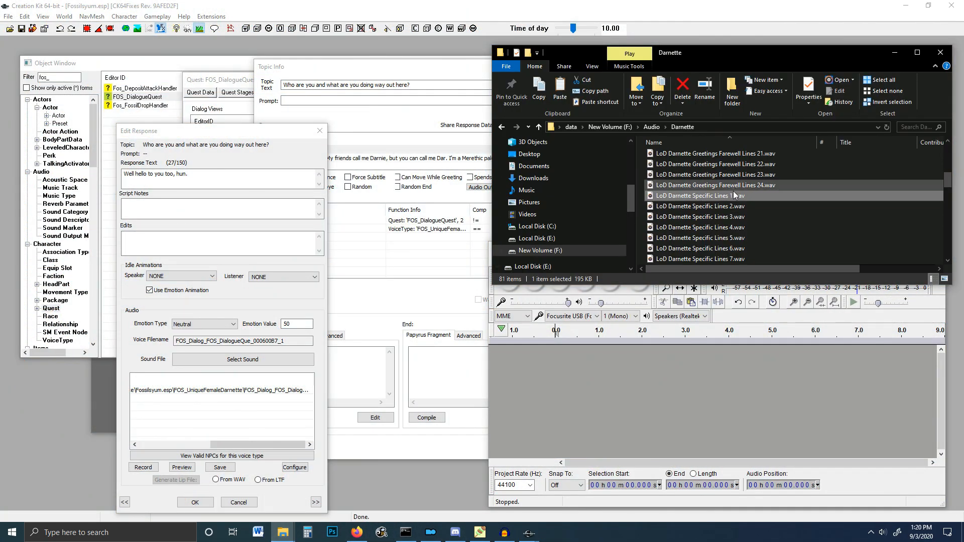
{"action": "left_click_drag", "start_coordinate": [725, 199], "coordinate": [695, 406]}
{"action": "double_click", "coordinate": [668, 386]}
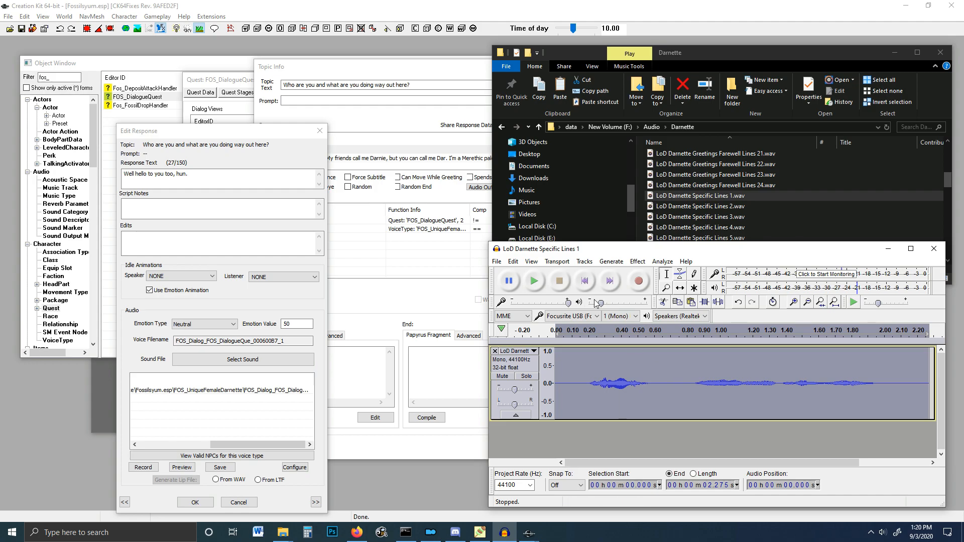
{"action": "left_click", "coordinate": [535, 282]}
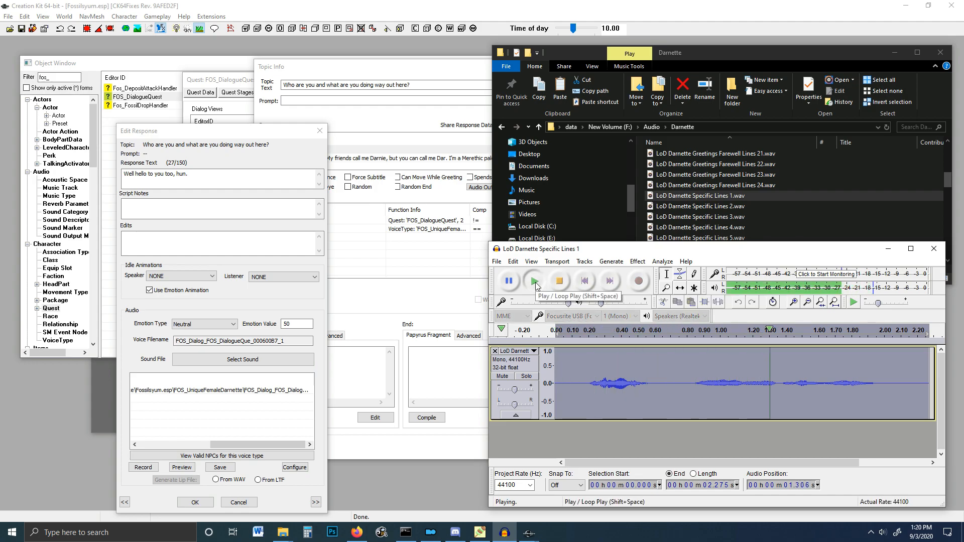
Copy the response's voice filename in the Creation Kit and return to Audacity
{"action": "left_click", "coordinate": [150, 347]}
{"action": "key", "text": "ctrl+c"}
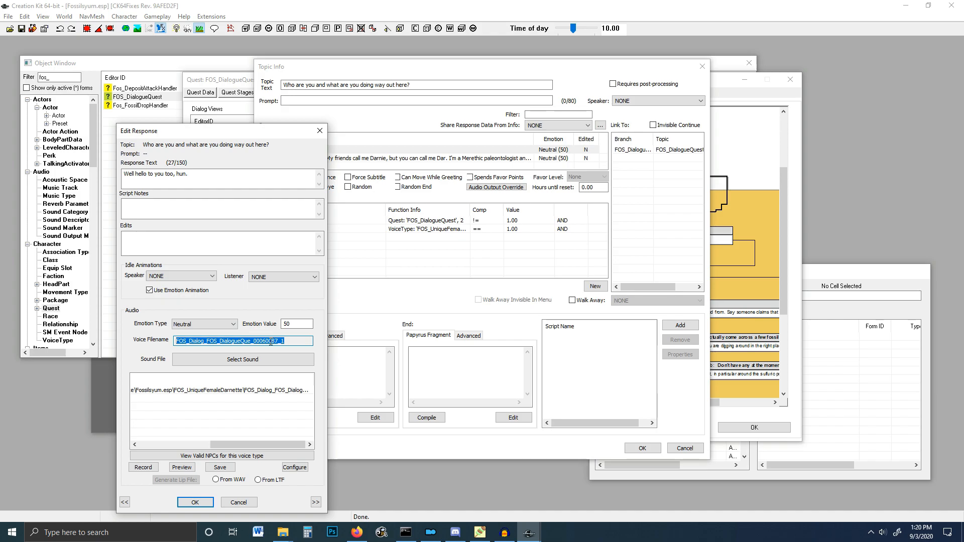
{"action": "key", "text": "alt+Tab"}
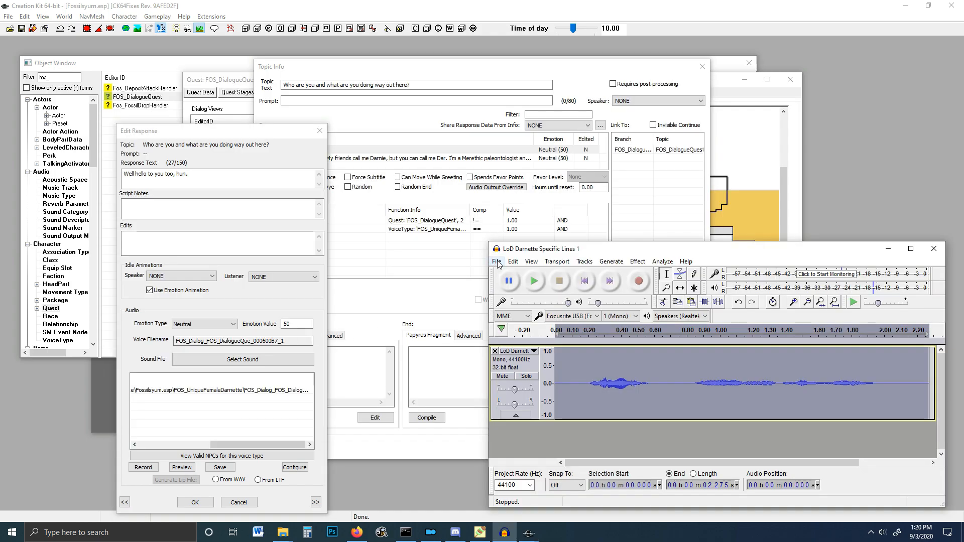
Start exporting the selected audio and set the destination to the FOS_UniqueFemaleDarnette folder inside voice\Fossilsyum.esp
{"action": "left_click", "coordinate": [496, 261]}
{"action": "left_click", "coordinate": [555, 408]}
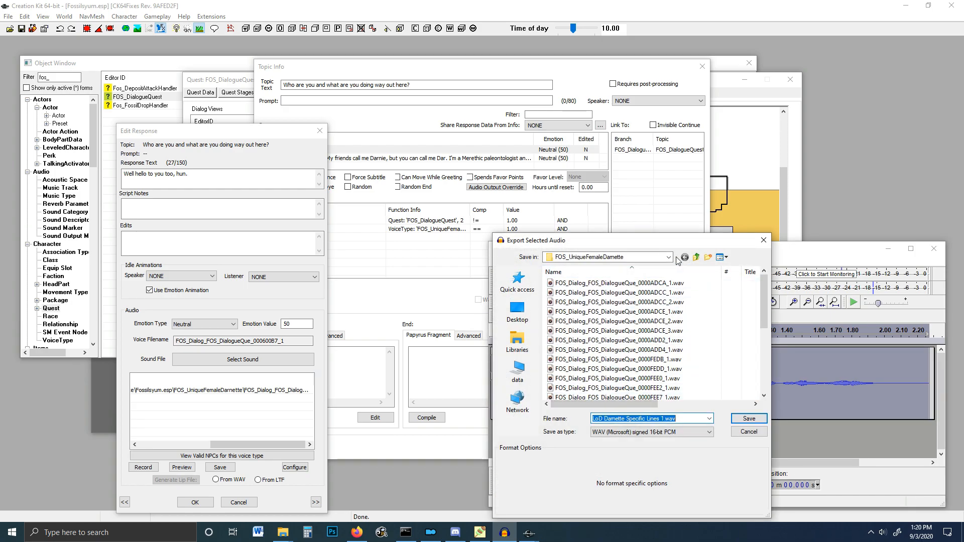
{"action": "left_click", "coordinate": [669, 258]}
{"action": "scroll", "coordinate": [659, 287], "scroll_direction": "up", "scroll_amount": 5}
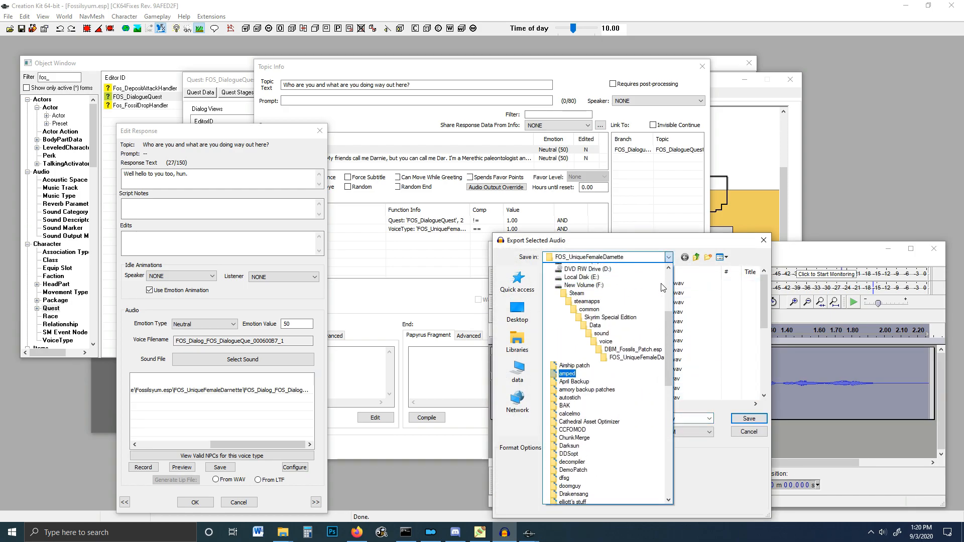
{"action": "left_click", "coordinate": [606, 348]}
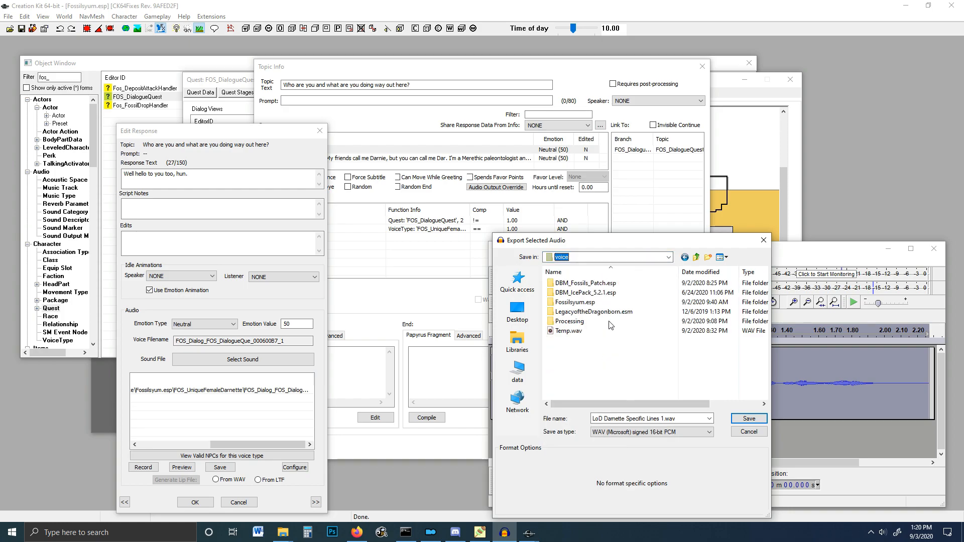
{"action": "double_click", "coordinate": [571, 303]}
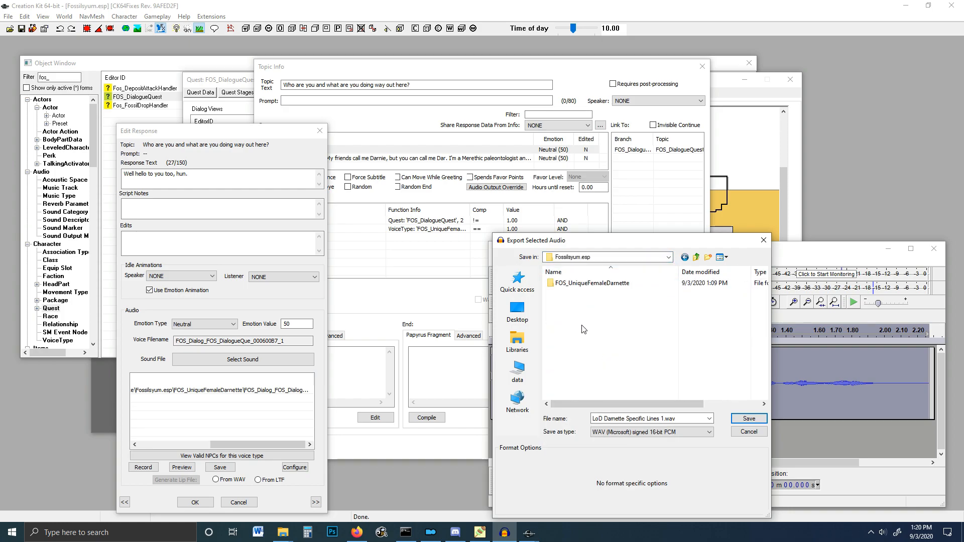
{"action": "double_click", "coordinate": [592, 283]}
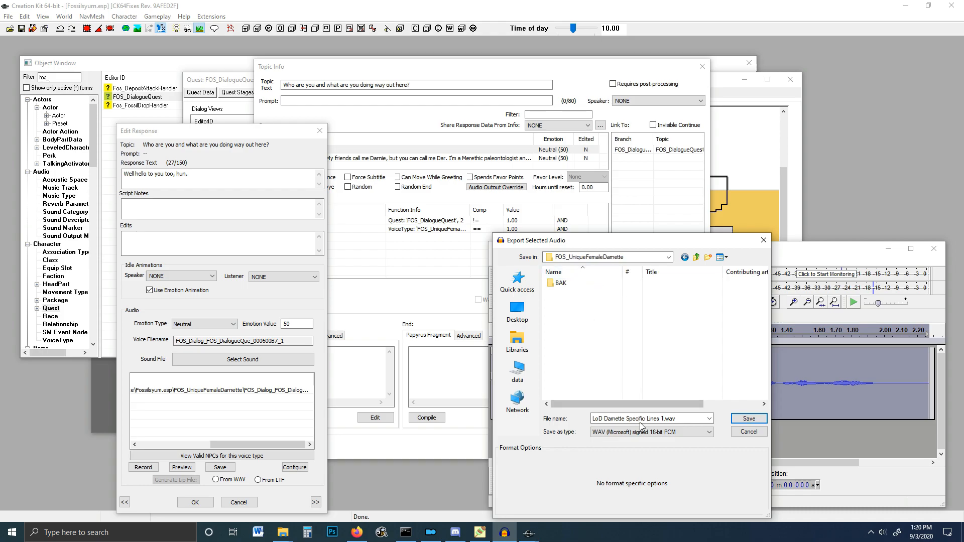
Export the clip as 16-bit PCM WAV named FOS_Dialog_FOS_DialogueQue_000600B7_1 with blank metadata, and close the response editor in the Creation Kit
{"action": "left_click", "coordinate": [683, 419]}
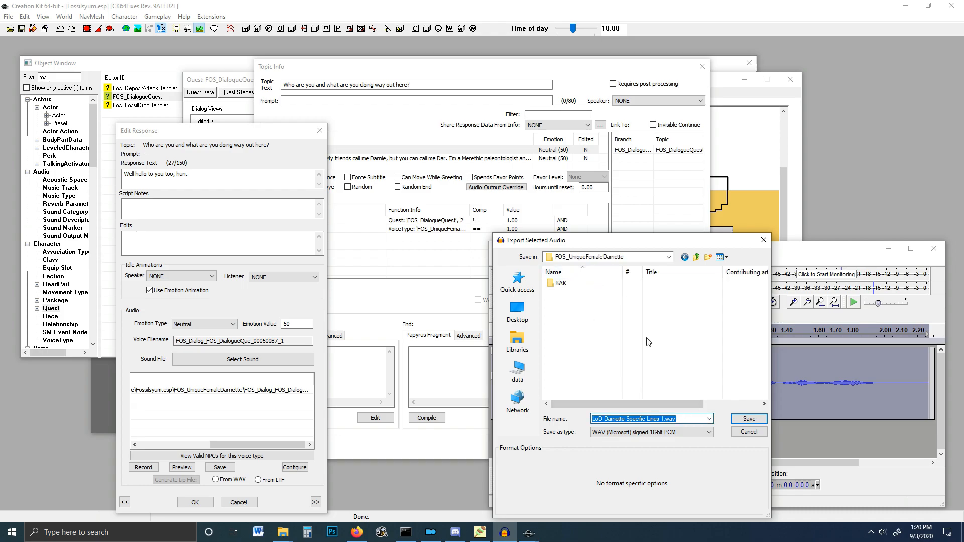
{"action": "key", "text": "ctrl+v"}
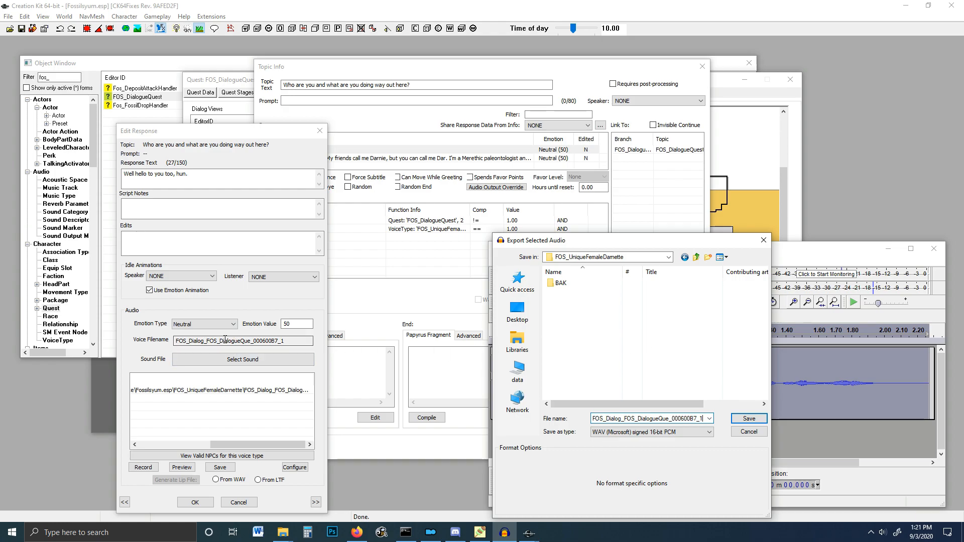
{"action": "left_click", "coordinate": [747, 418]}
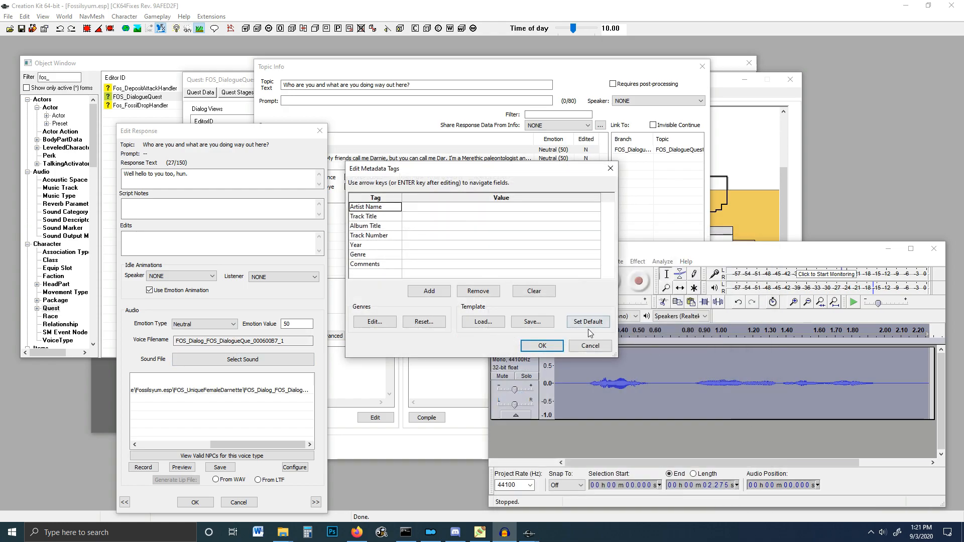
{"action": "left_click", "coordinate": [540, 344]}
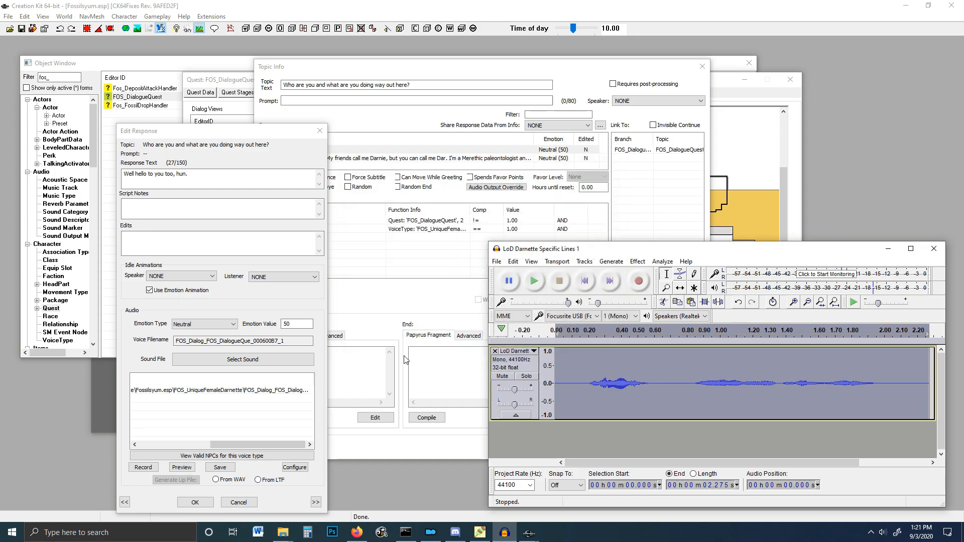
{"action": "left_click", "coordinate": [195, 502]}
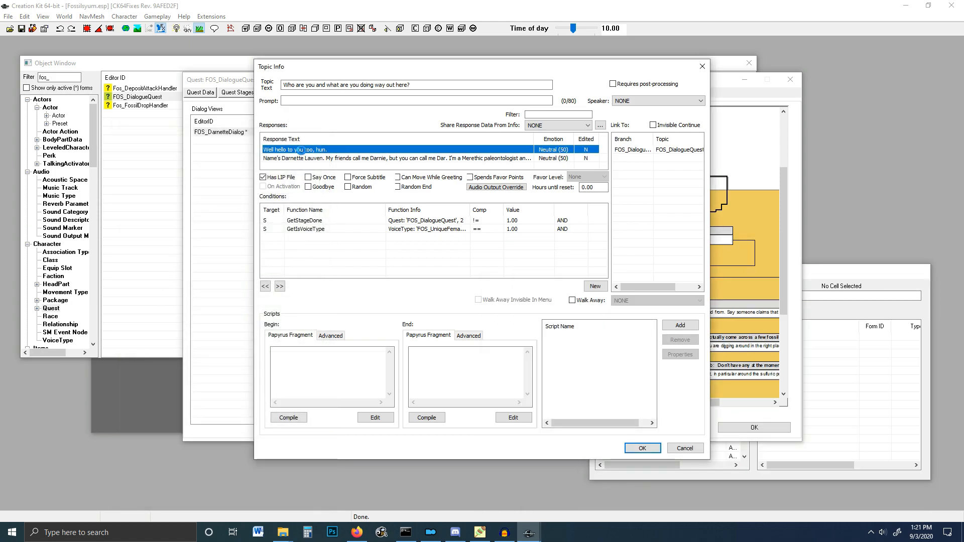
Open the "Well hello to you too, hun." response, widen the wav columns, and generate its lip file from the WAV for the listed voice type
{"action": "double_click", "coordinate": [301, 150]}
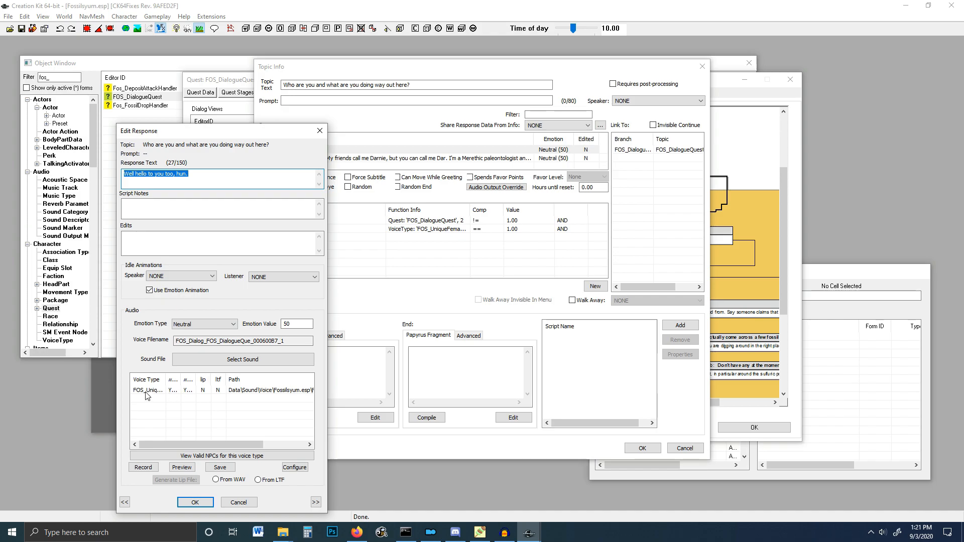
{"action": "left_click_drag", "start_coordinate": [195, 377], "coordinate": [200, 378]}
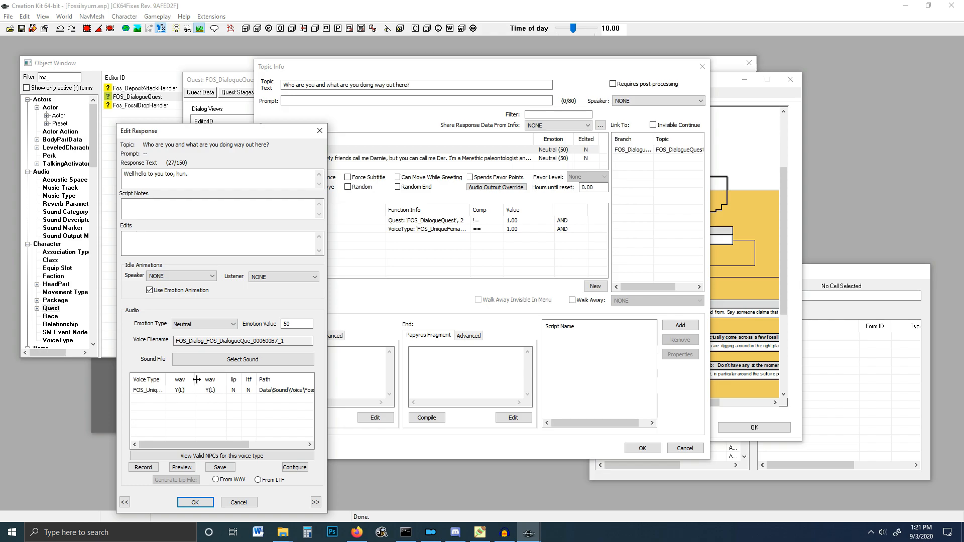
{"action": "left_click_drag", "start_coordinate": [196, 379], "coordinate": [210, 379]}
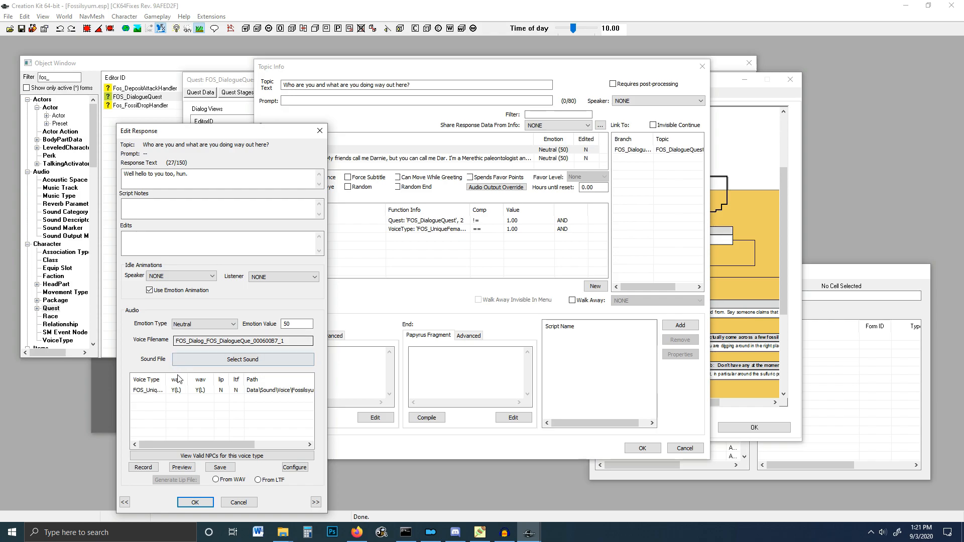
{"action": "left_click", "coordinate": [167, 392]}
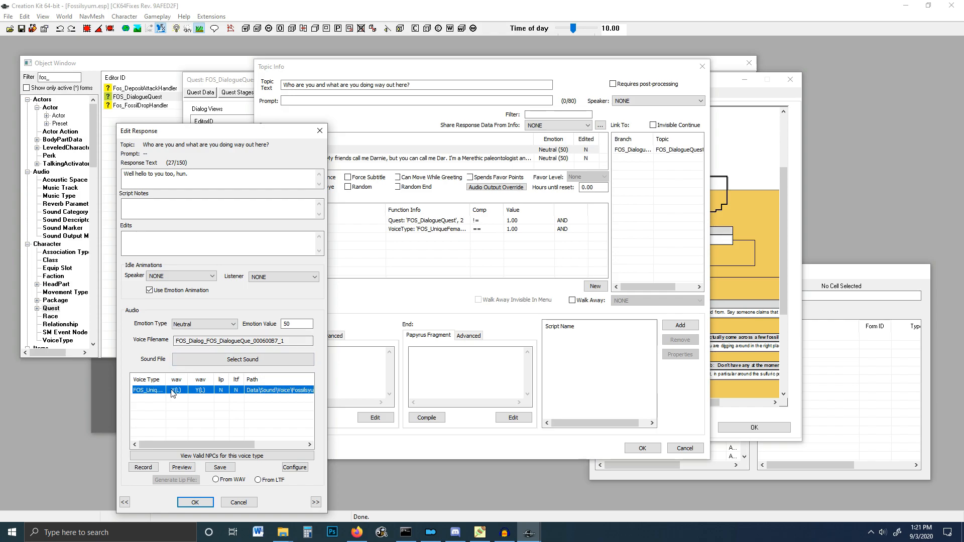
{"action": "left_click", "coordinate": [229, 481]}
{"action": "left_click", "coordinate": [181, 481]}
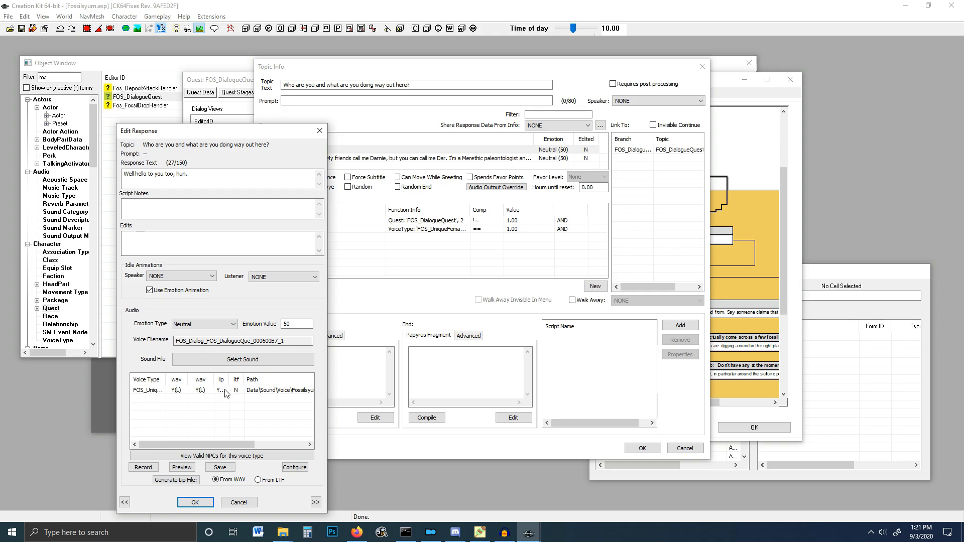
Switch to File Explorer and open the FOS_UniqueFemaleDarnette folder inside Data\sound\voice\Fossilsyum.esp
{"action": "mouse_move", "coordinate": [283, 535]}
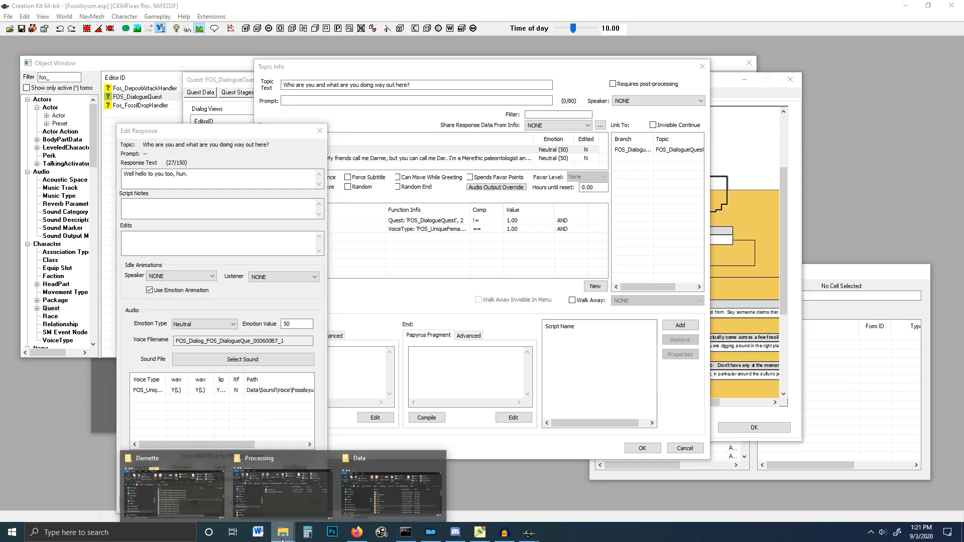
{"action": "left_click", "coordinate": [204, 492]}
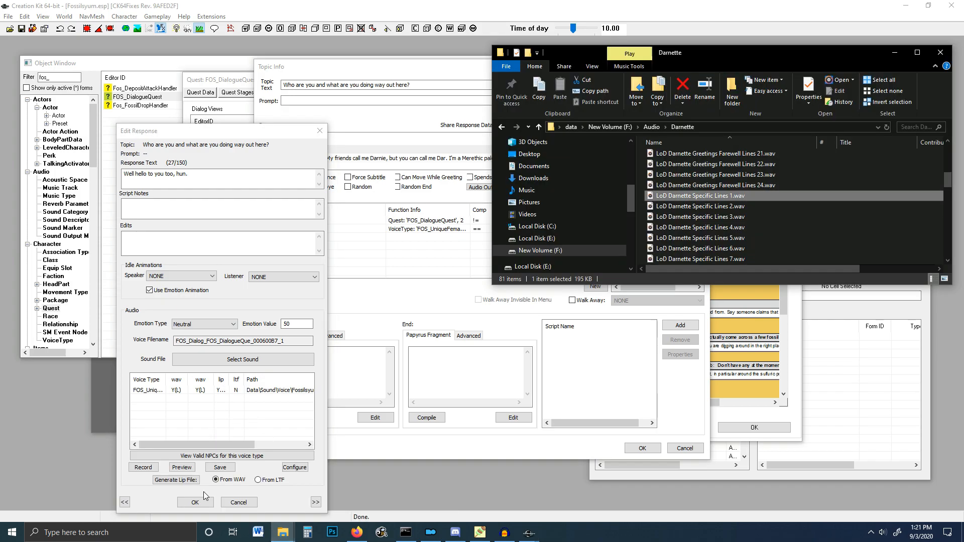
{"action": "mouse_move", "coordinate": [282, 533]}
{"action": "left_click", "coordinate": [279, 493]}
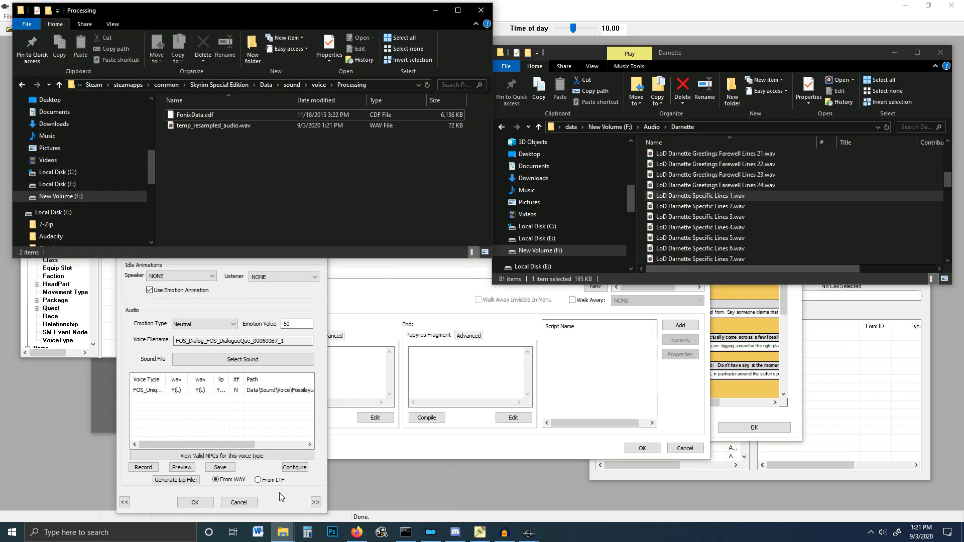
{"action": "left_click", "coordinate": [292, 84]}
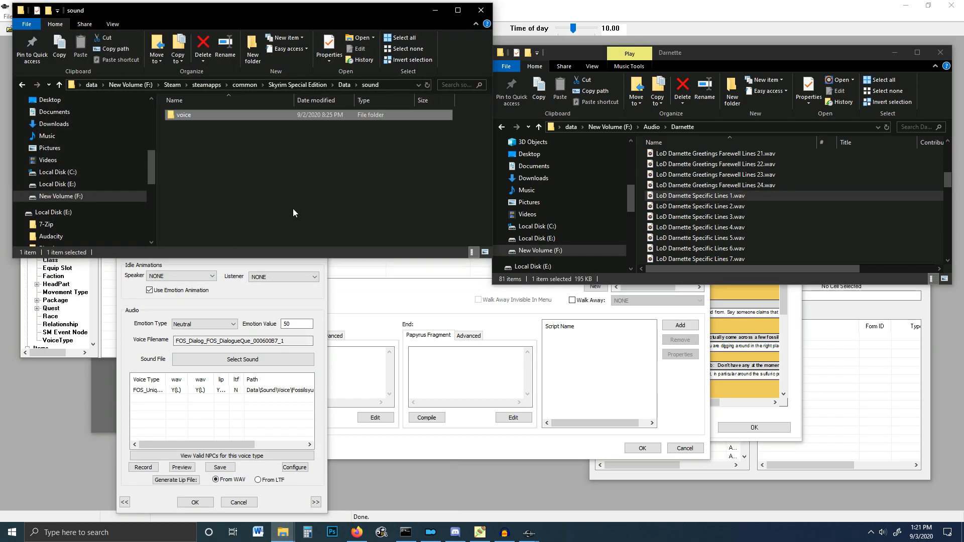
{"action": "double_click", "coordinate": [188, 116]}
{"action": "double_click", "coordinate": [206, 136]}
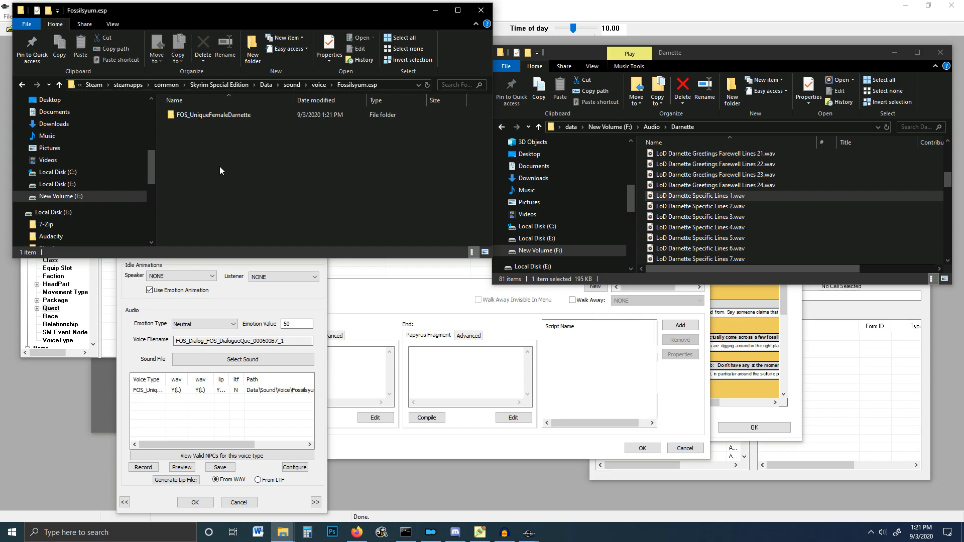
{"action": "double_click", "coordinate": [218, 111]}
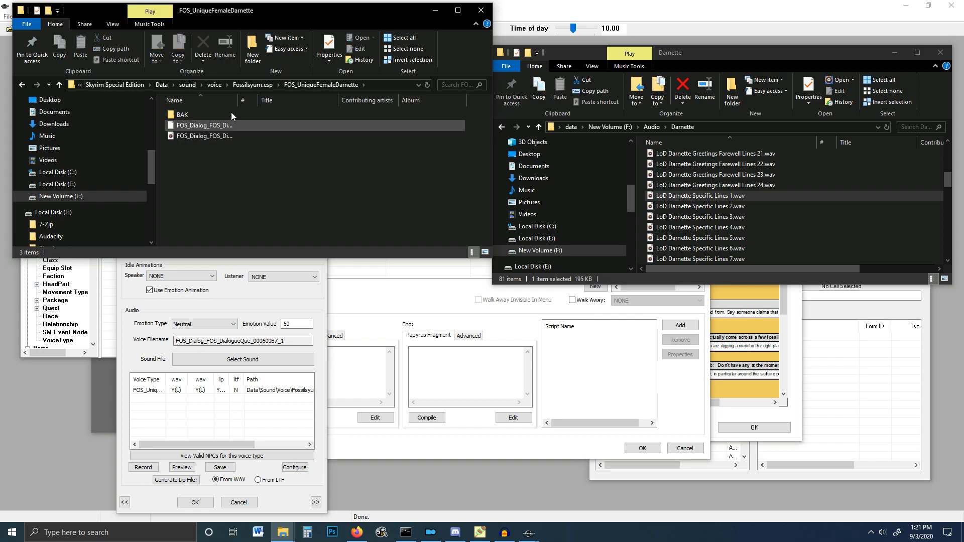
Widen the name column to show full filenames and check the file properties of FOS_Dialog_FOS_DialogueQue_000600B7_1.wav
{"action": "left_click_drag", "start_coordinate": [237, 100], "coordinate": [256, 101]}
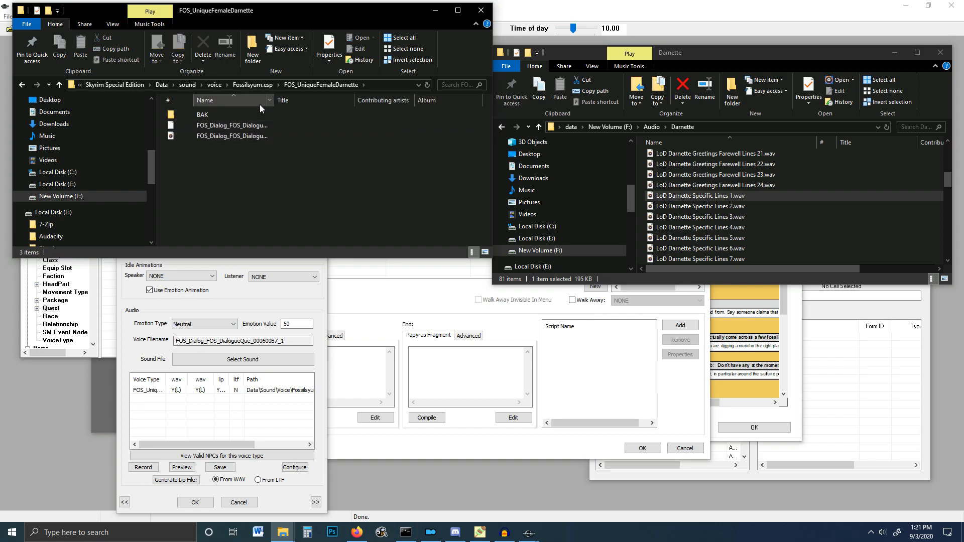
{"action": "left_click", "coordinate": [291, 137]}
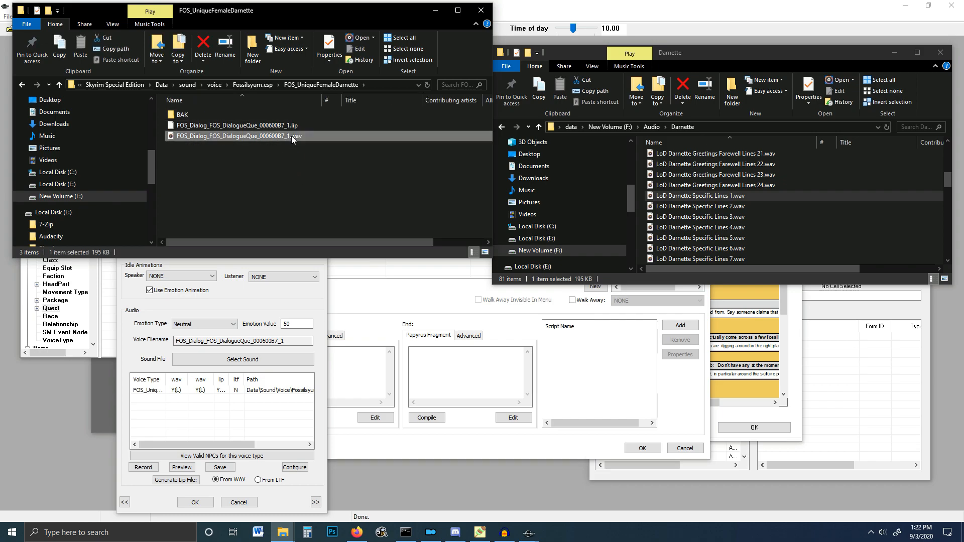
{"action": "right_click", "coordinate": [259, 137]}
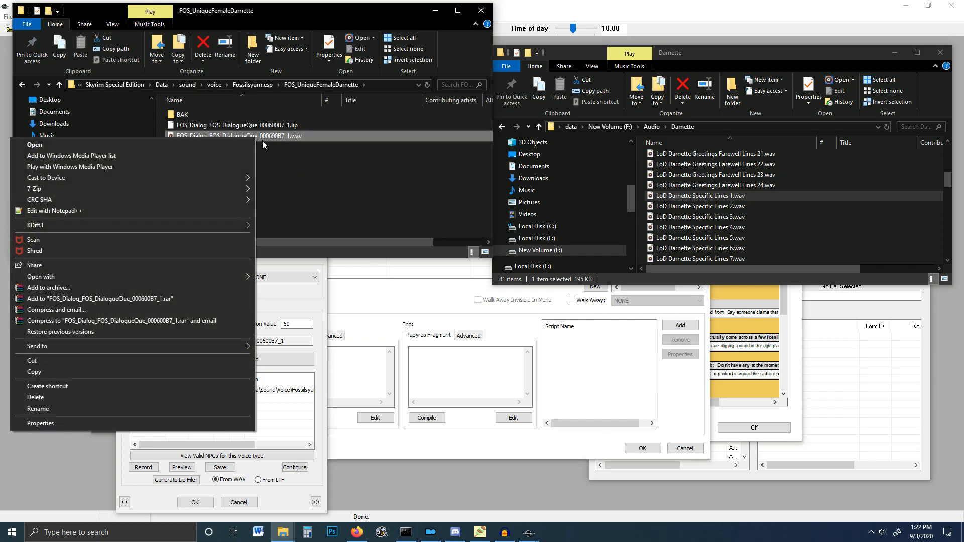
{"action": "left_click", "coordinate": [55, 422]}
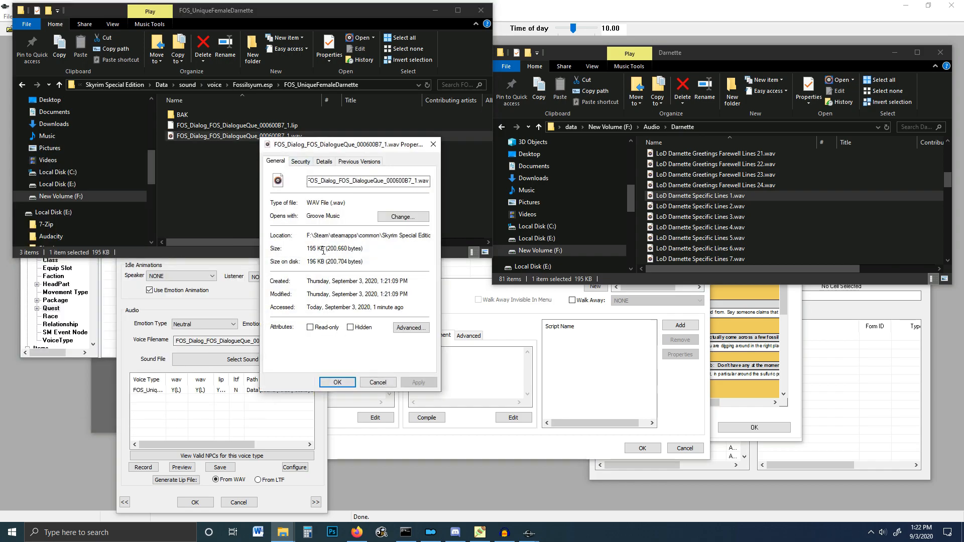
{"action": "left_click", "coordinate": [378, 382]}
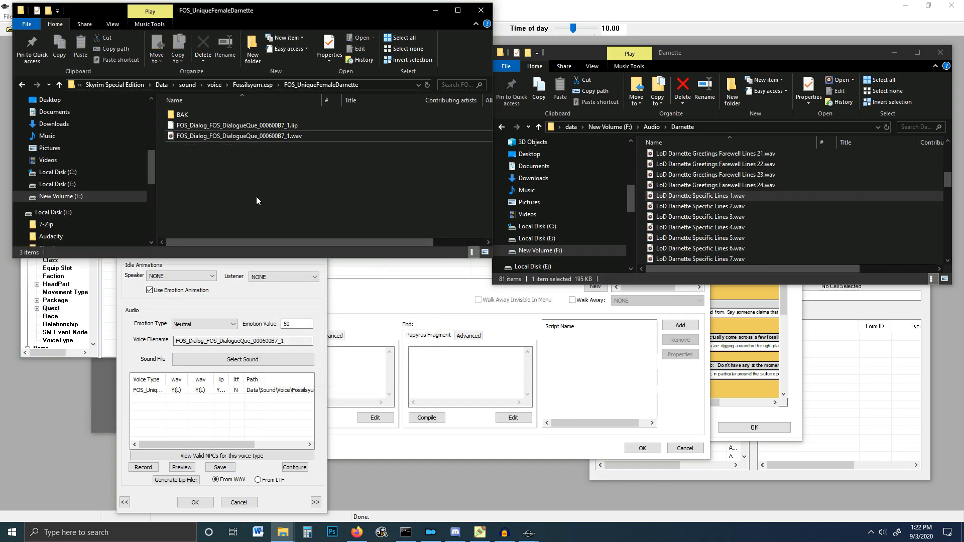
Switch to Yakitori Audio Converter, add the 000600B7_1 WAV and LIP files from the voice folder, and convert them to .fuz
{"action": "left_click_drag", "start_coordinate": [387, 8], "coordinate": [779, 139]}
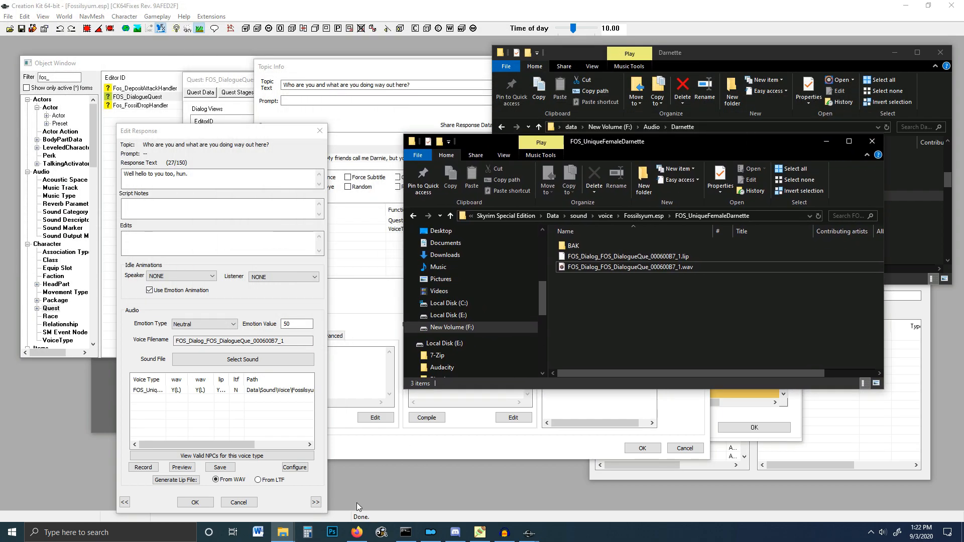
{"action": "left_click", "coordinate": [485, 535]}
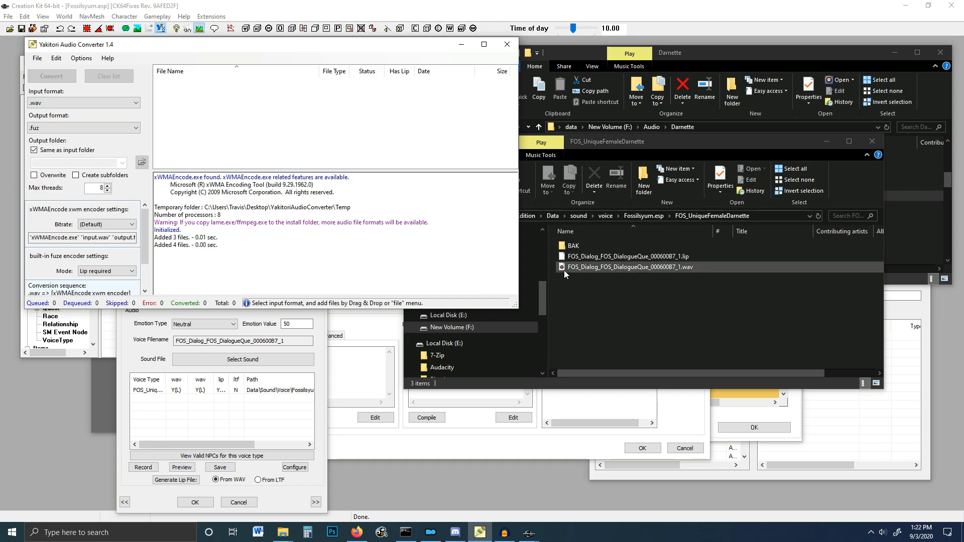
{"action": "left_click_drag", "start_coordinate": [152, 47], "coordinate": [148, 58]}
{"action": "left_click_drag", "start_coordinate": [587, 285], "coordinate": [268, 143]}
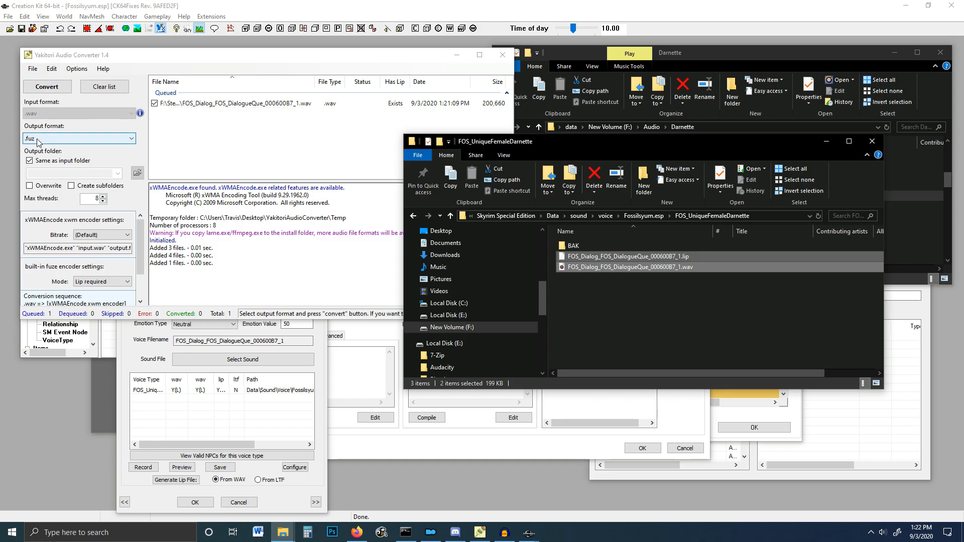
{"action": "left_click", "coordinate": [57, 87]}
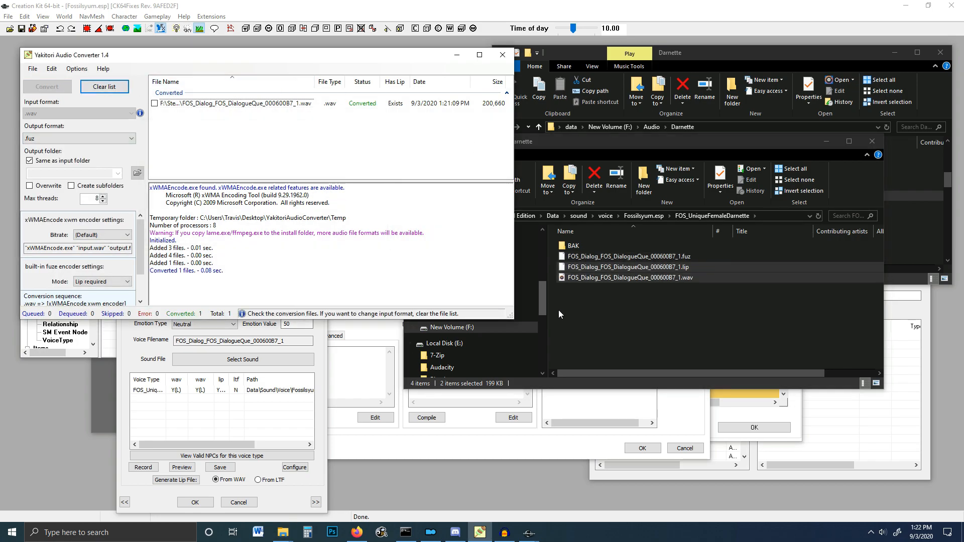
Check the file properties of the converted FOS_Dialog_FOS_DialogueQue_000600B7_1.fuz in the voice folder
{"action": "left_click", "coordinate": [608, 315]}
{"action": "right_click", "coordinate": [634, 257]}
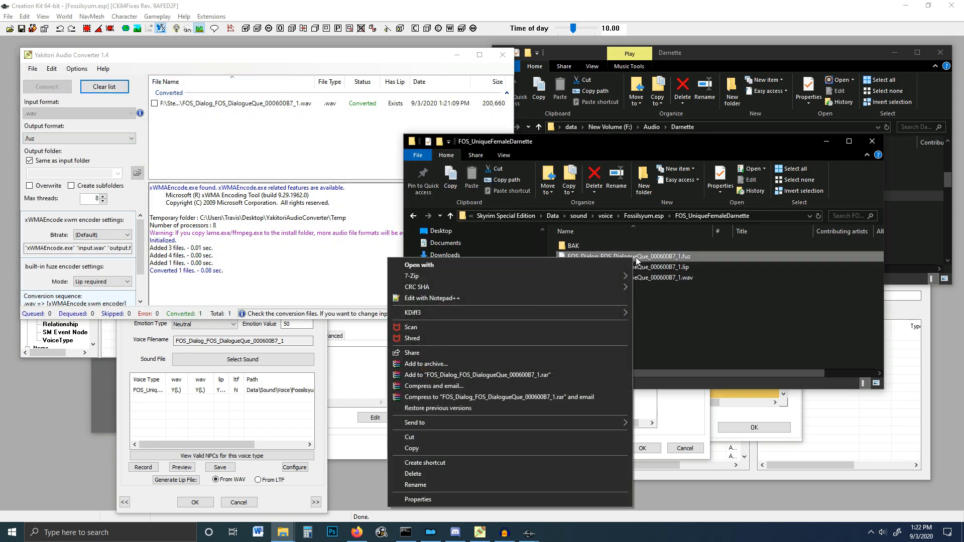
{"action": "left_click", "coordinate": [432, 499]}
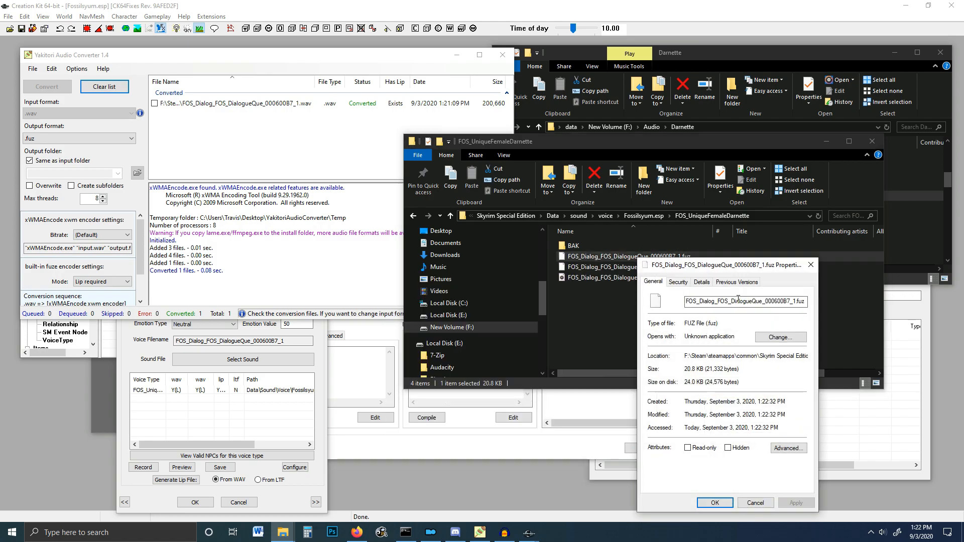
{"action": "left_click", "coordinate": [755, 503]}
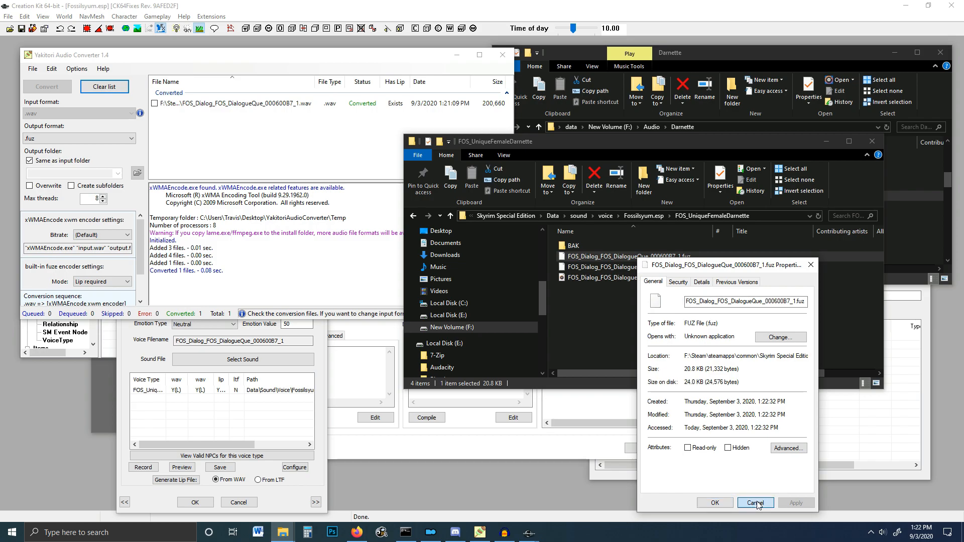
Review the WAV, LIP and FUZ files in the voice folder, and close the folder window
{"action": "left_click", "coordinate": [619, 277]}
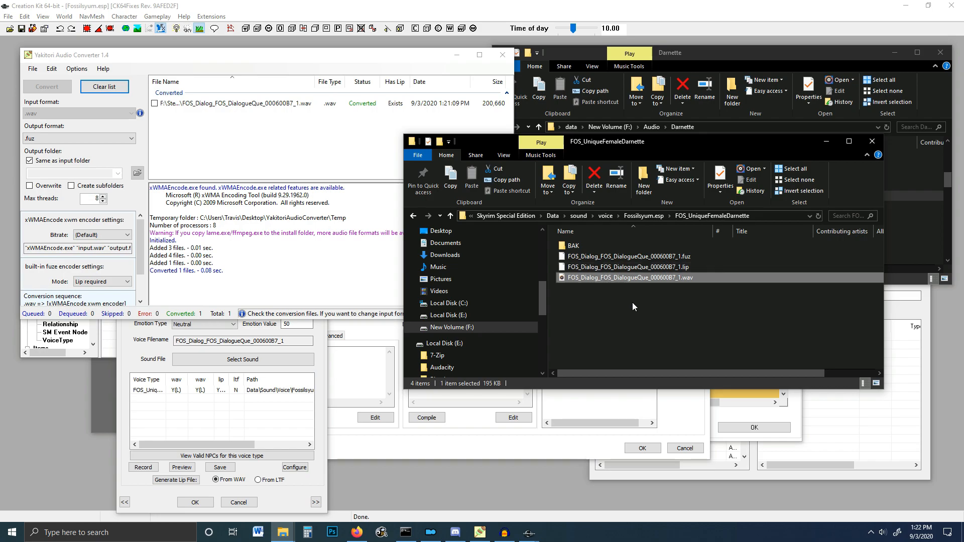
{"action": "left_click", "coordinate": [669, 266]}
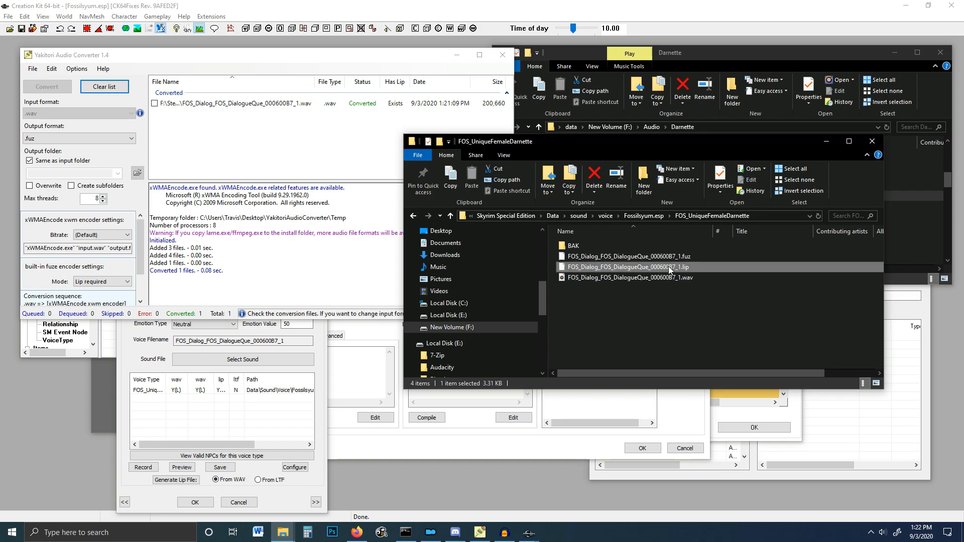
{"action": "left_click", "coordinate": [675, 279]}
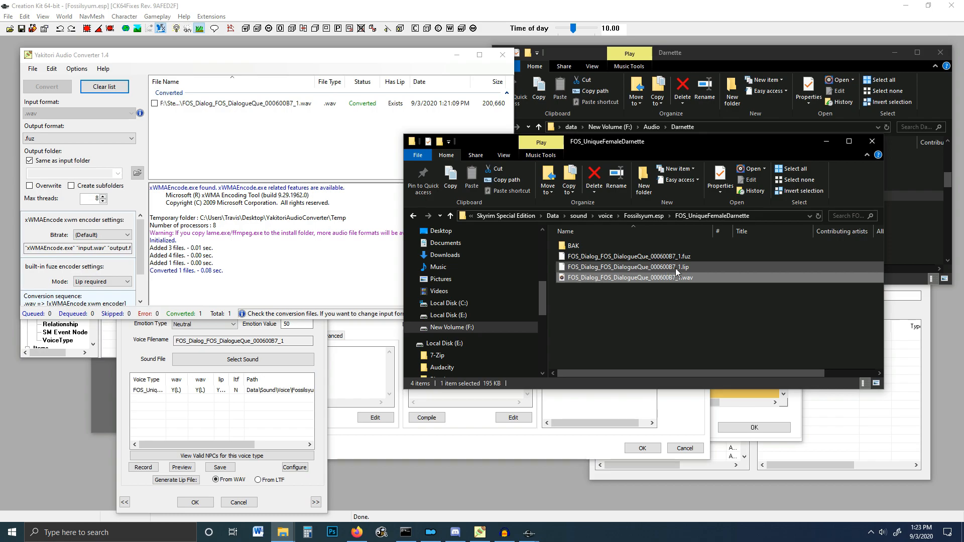
{"action": "left_click", "coordinate": [628, 255]}
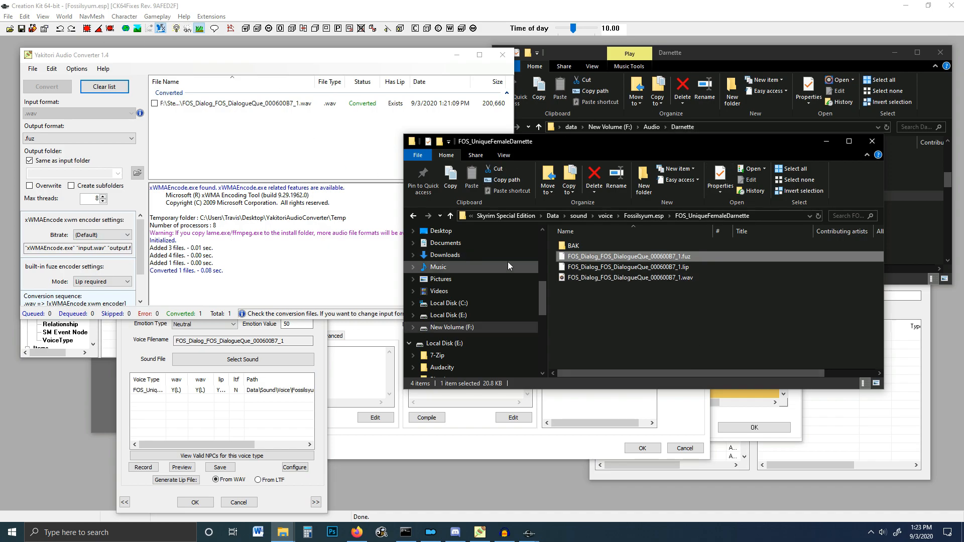
{"action": "left_click_drag", "start_coordinate": [646, 139], "coordinate": [639, 173]}
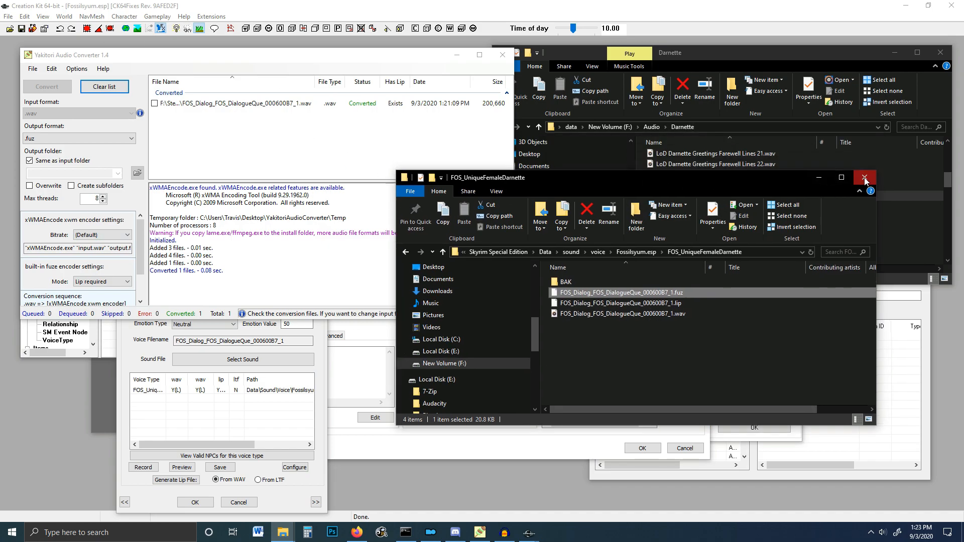
{"action": "left_click", "coordinate": [865, 174]}
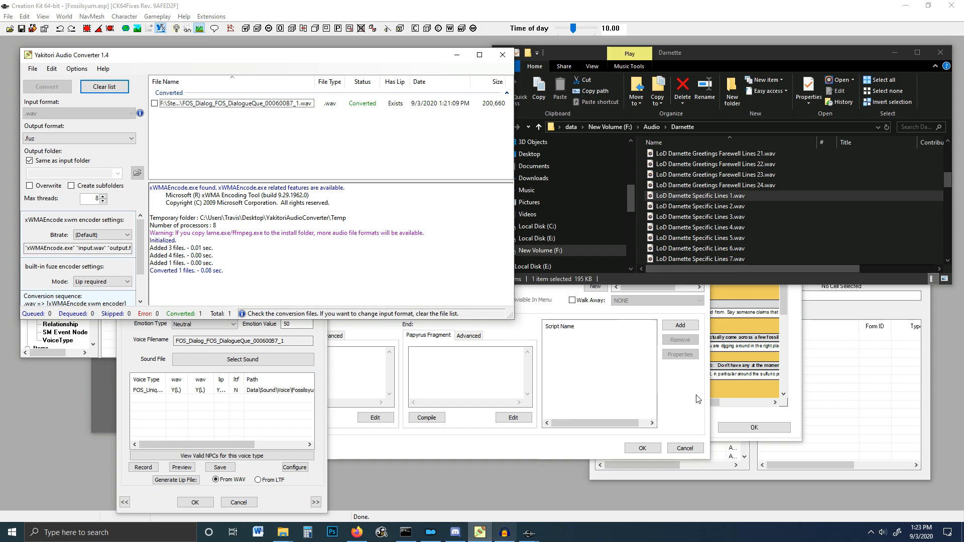
Return to the Creation Kit, close the first response, open the second one introducing Darnette Lauven, and copy its voice filename
{"action": "left_click", "coordinate": [593, 4]}
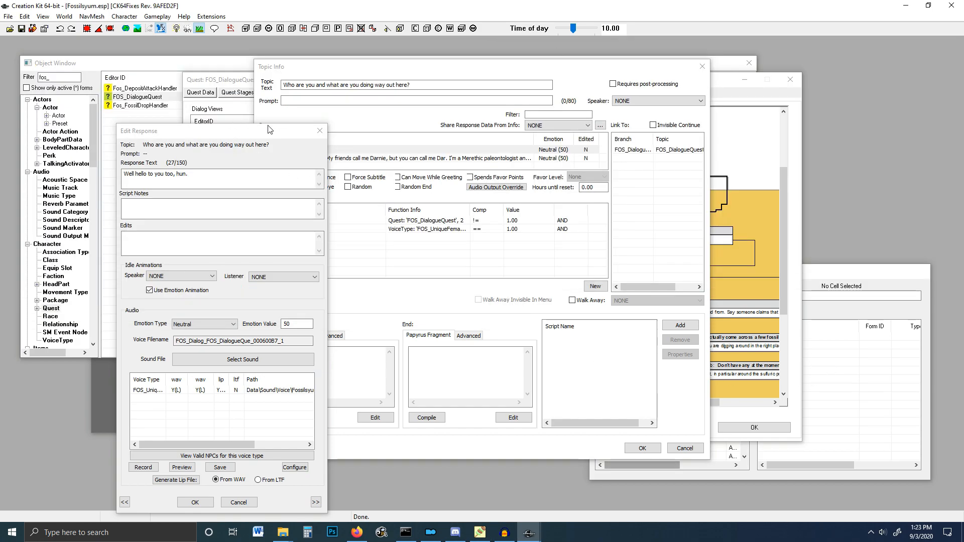
{"action": "left_click_drag", "start_coordinate": [255, 134], "coordinate": [241, 104]}
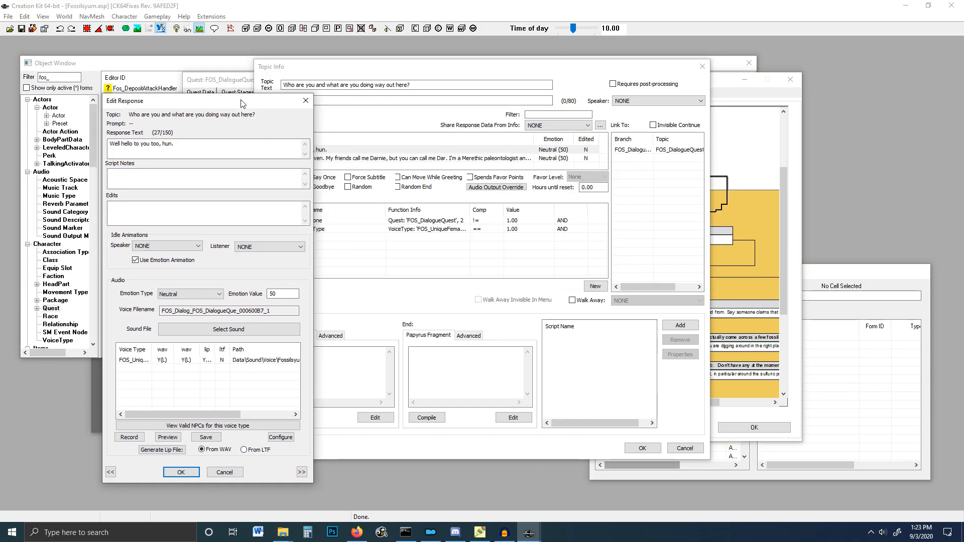
{"action": "left_click", "coordinate": [304, 102]}
{"action": "left_click", "coordinate": [305, 159]}
{"action": "double_click", "coordinate": [304, 159]}
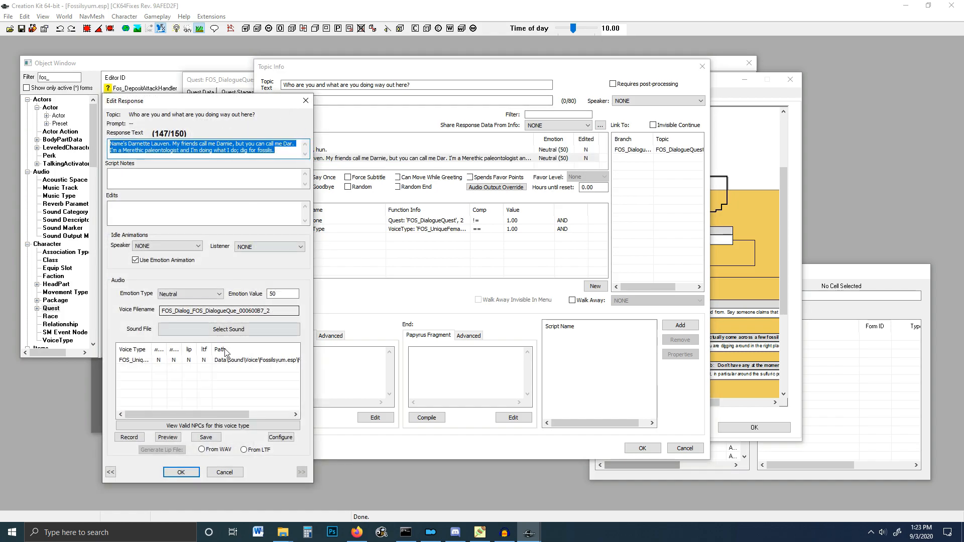
{"action": "left_click", "coordinate": [283, 312]}
{"action": "left_click_drag", "start_coordinate": [284, 312], "coordinate": [146, 314]}
{"action": "key", "text": "ctrl+c"}
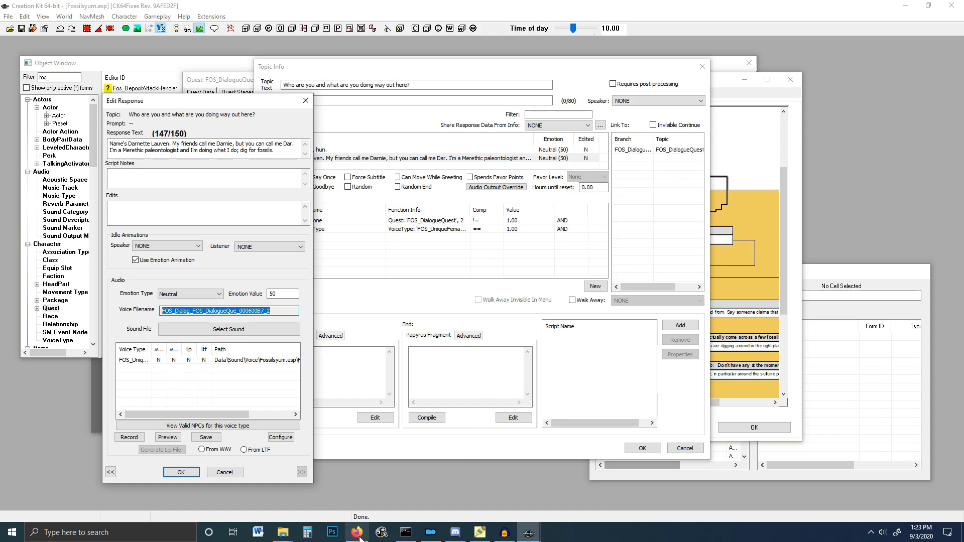
Switch to Audacity, load LoD Darnette Specific Lines 2.wav from the Darnette recordings folder, and play the clip to check the line
{"action": "left_click", "coordinate": [505, 533]}
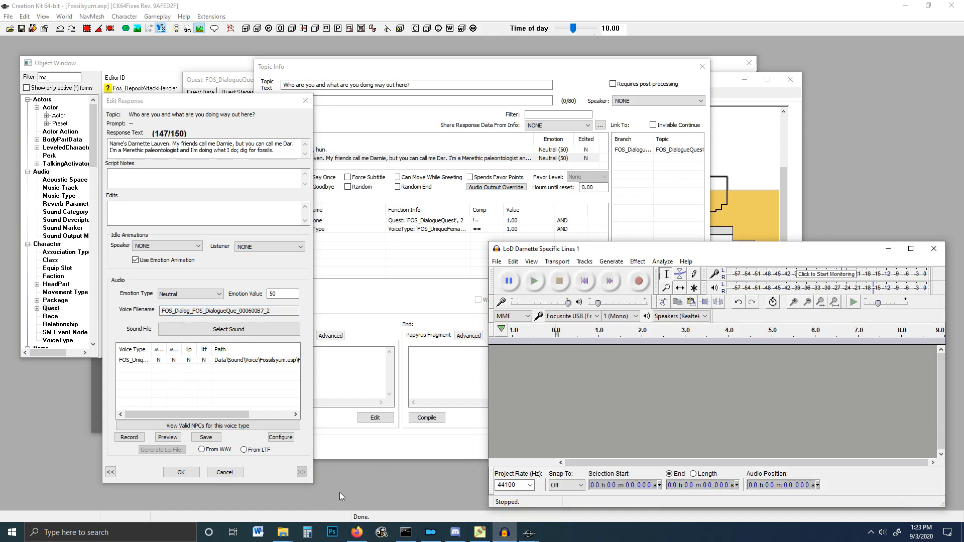
{"action": "mouse_move", "coordinate": [283, 533]}
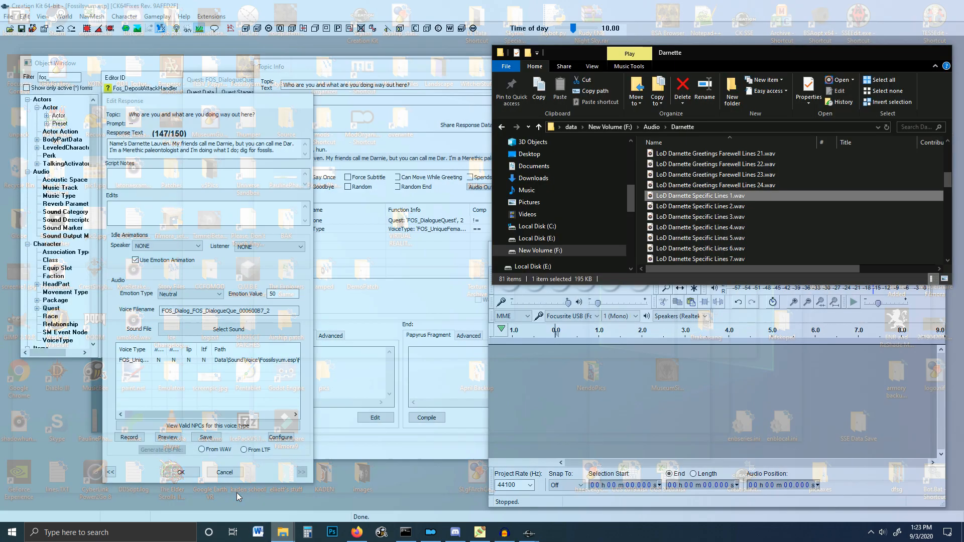
{"action": "left_click", "coordinate": [236, 492]}
{"action": "left_click_drag", "start_coordinate": [728, 210], "coordinate": [732, 412]}
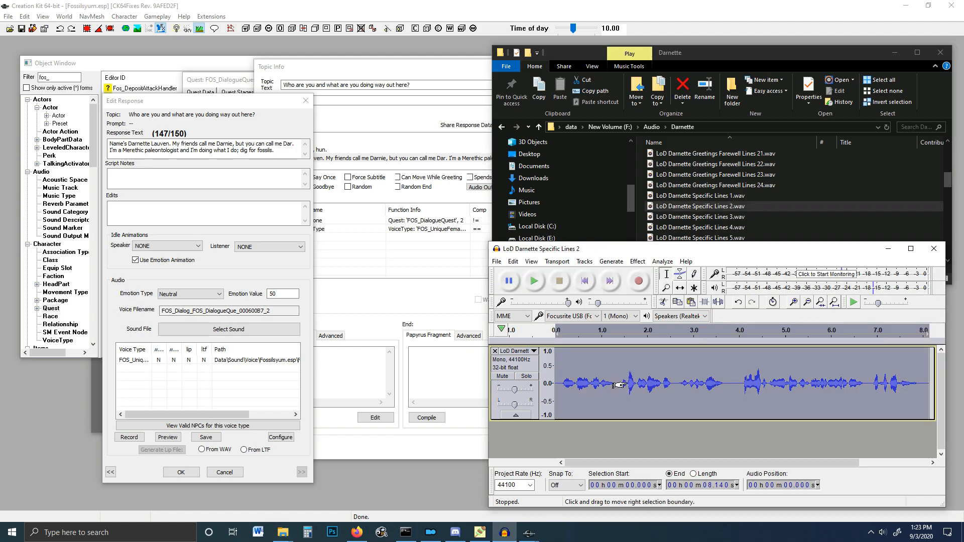
{"action": "left_click", "coordinate": [536, 281]}
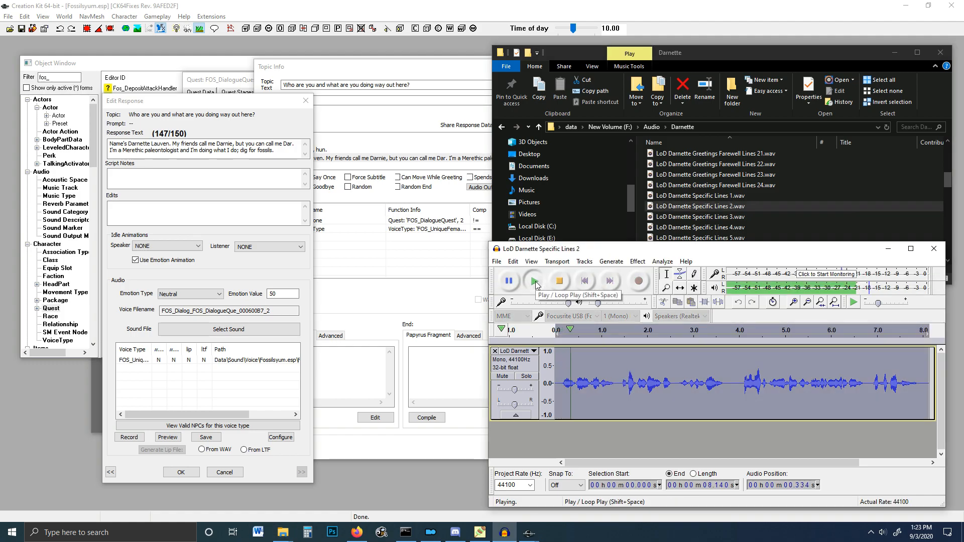
{"action": "left_click", "coordinate": [560, 283]}
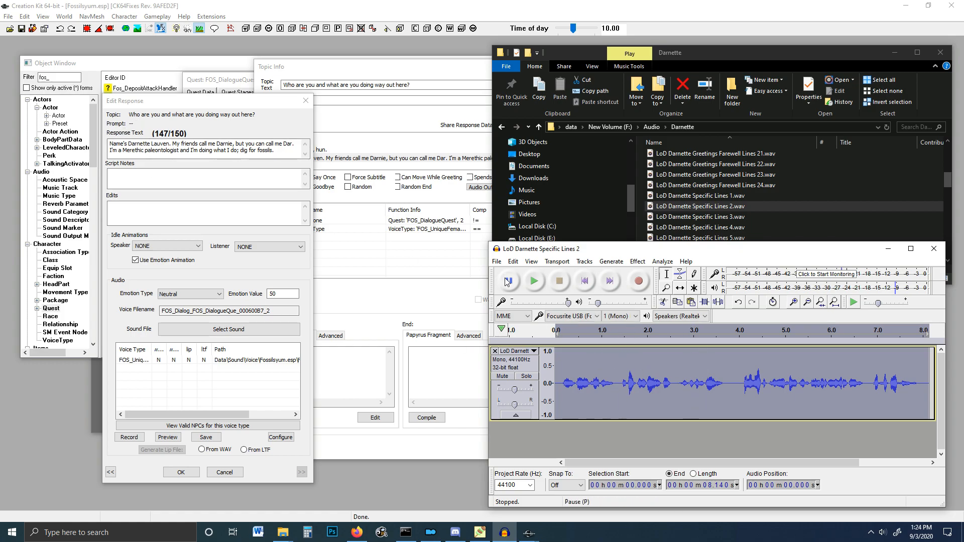
Export the selected audio as a 16-bit WAV named FOS_Dialog_FOS_DialogueQue_000600B7_2 in the FOS_UniqueFemaleDarnette folder, leaving the metadata tags empty
{"action": "left_click", "coordinate": [496, 261]}
{"action": "left_click", "coordinate": [547, 410]}
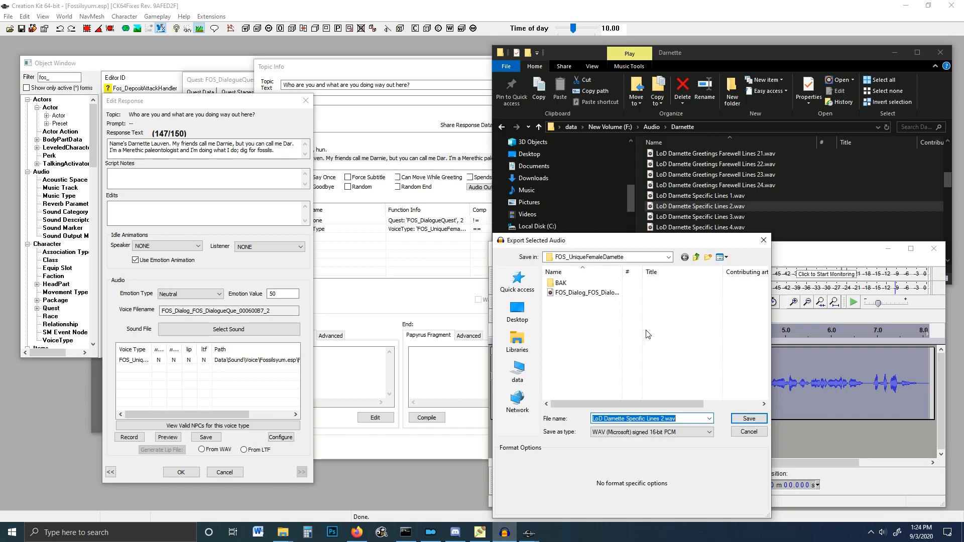
{"action": "key", "text": "ctrl+v"}
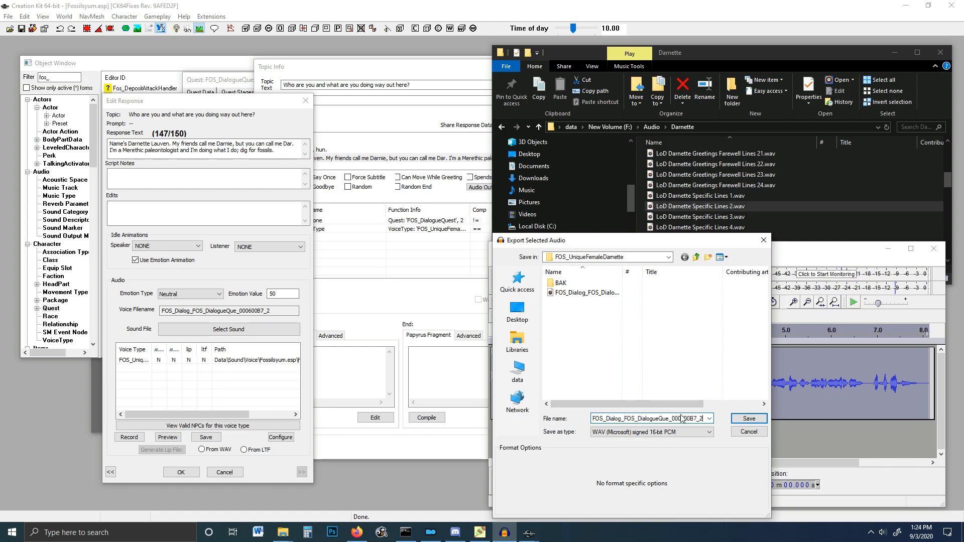
{"action": "left_click", "coordinate": [740, 418]}
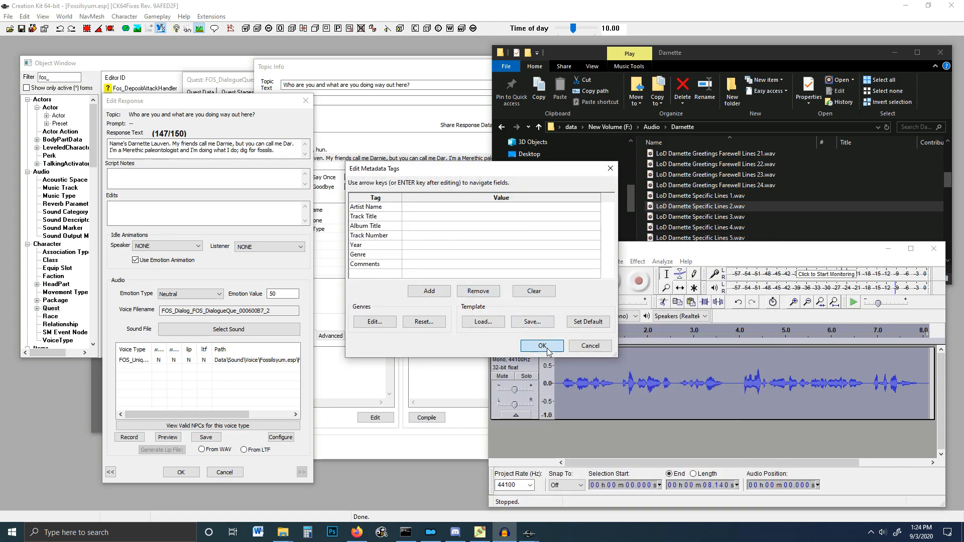
{"action": "left_click", "coordinate": [543, 347]}
Return to the Creation Kit, reopen the second response, generate its lip file from the WAV, and accept the response
{"action": "left_click", "coordinate": [300, 102]}
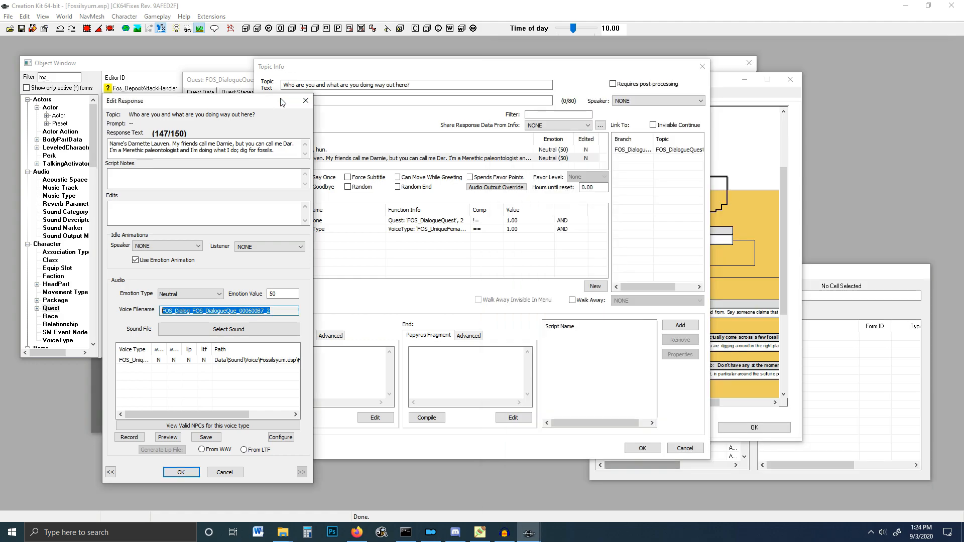
{"action": "left_click", "coordinate": [305, 102]}
{"action": "double_click", "coordinate": [342, 159]}
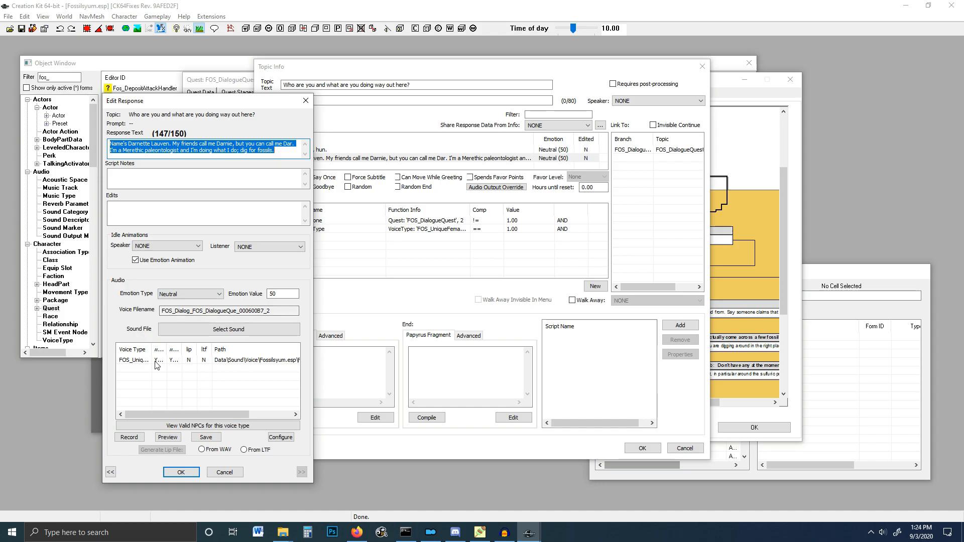
{"action": "left_click", "coordinate": [174, 361]}
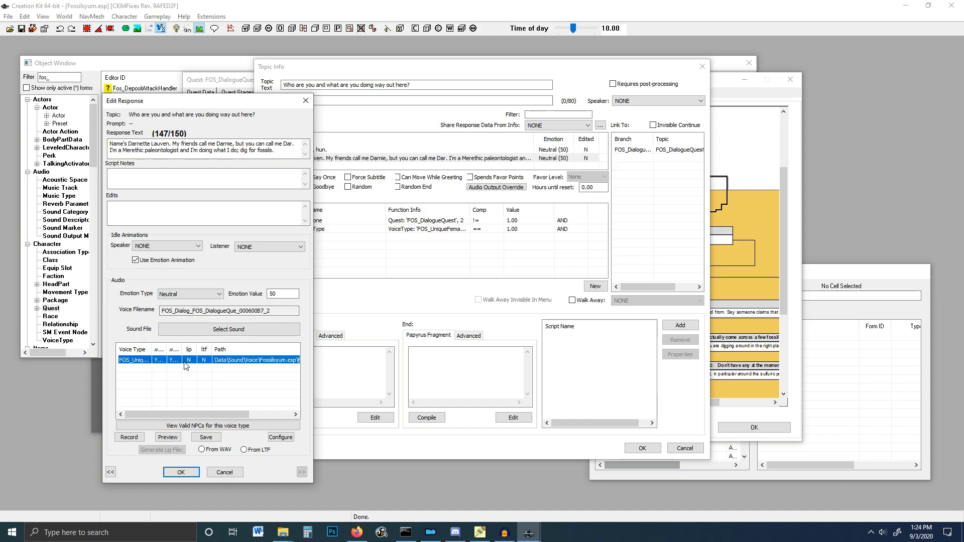
{"action": "left_click", "coordinate": [214, 452]}
{"action": "left_click", "coordinate": [160, 450]}
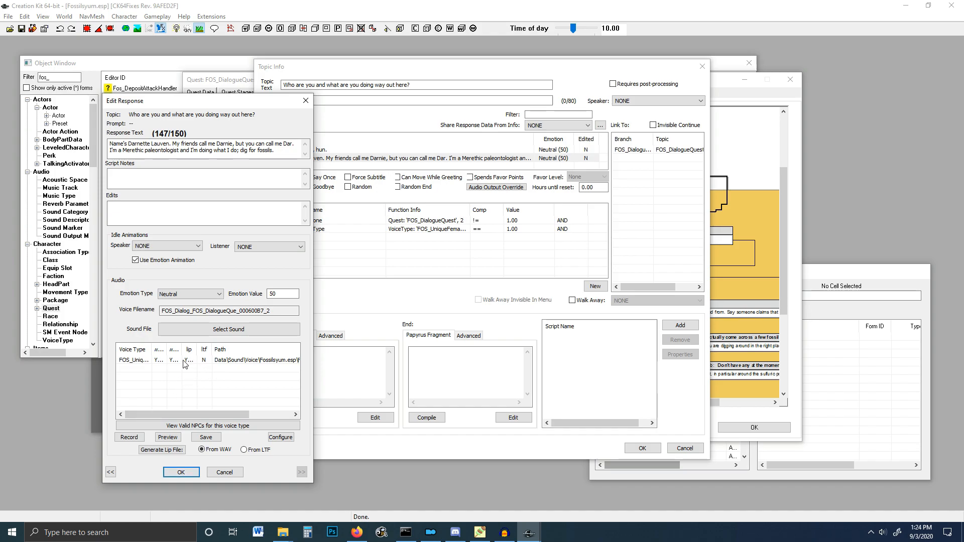
{"action": "left_click", "coordinate": [181, 472]}
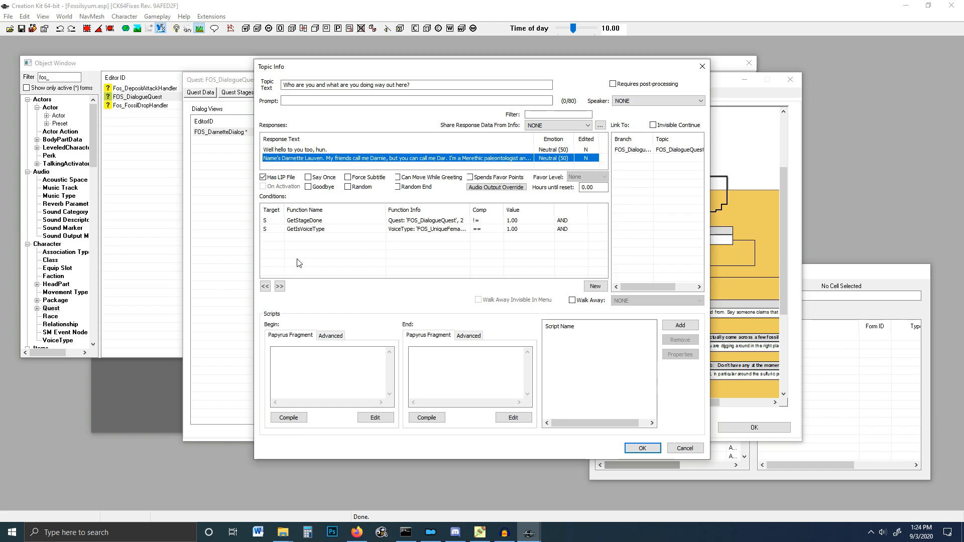
Open the first response, "Well hello to you too, hun.", preview its voice file entry, and close it without changes
{"action": "double_click", "coordinate": [301, 150]}
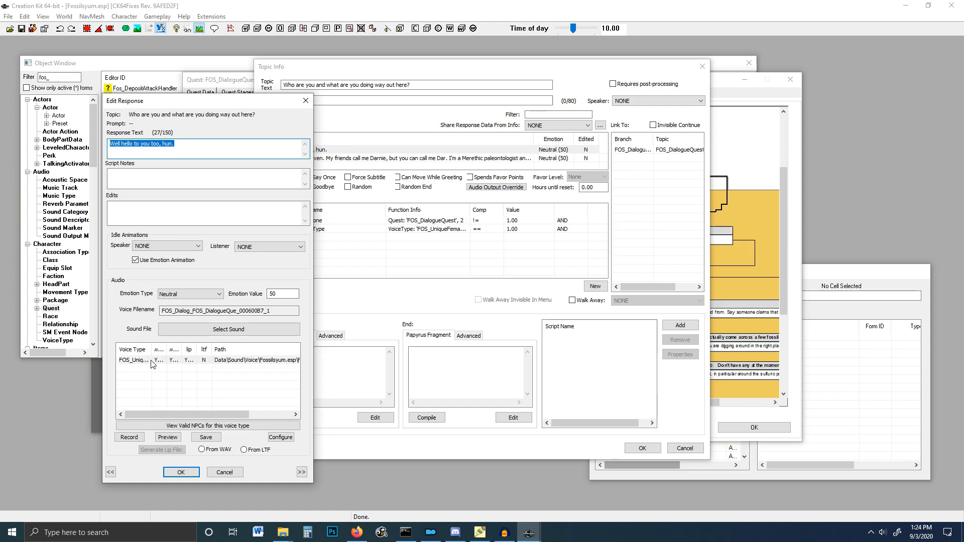
{"action": "left_click", "coordinate": [152, 360]}
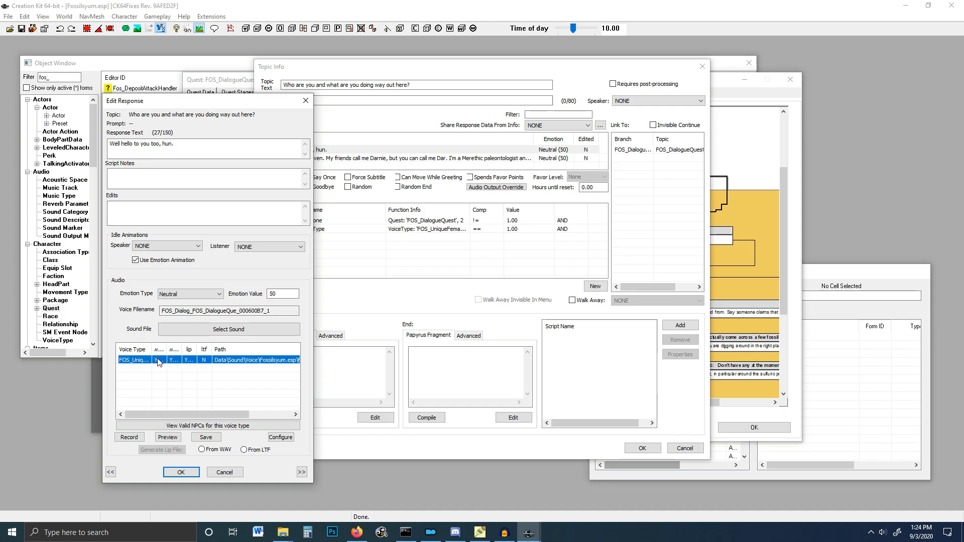
{"action": "left_click", "coordinate": [168, 437]}
{"action": "left_click", "coordinate": [168, 380]}
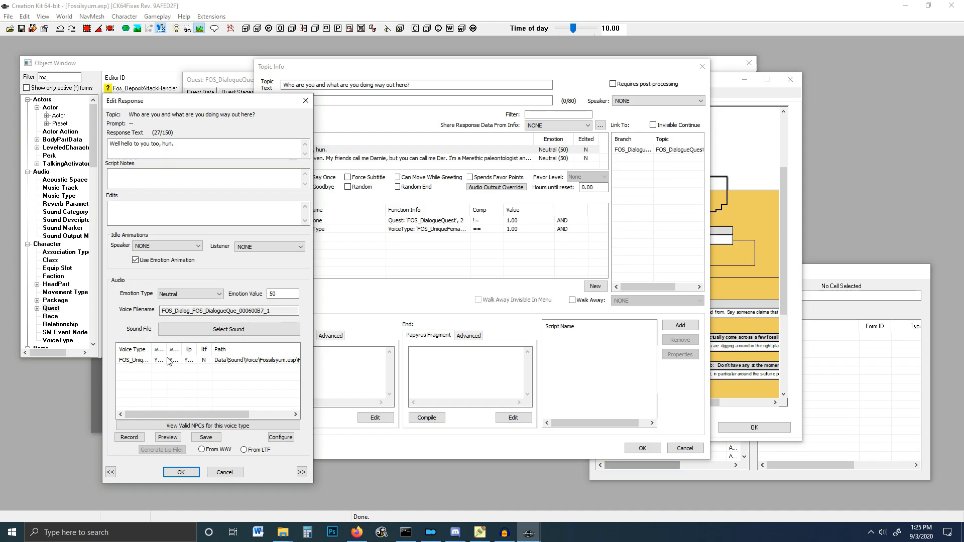
{"action": "left_click", "coordinate": [168, 360]}
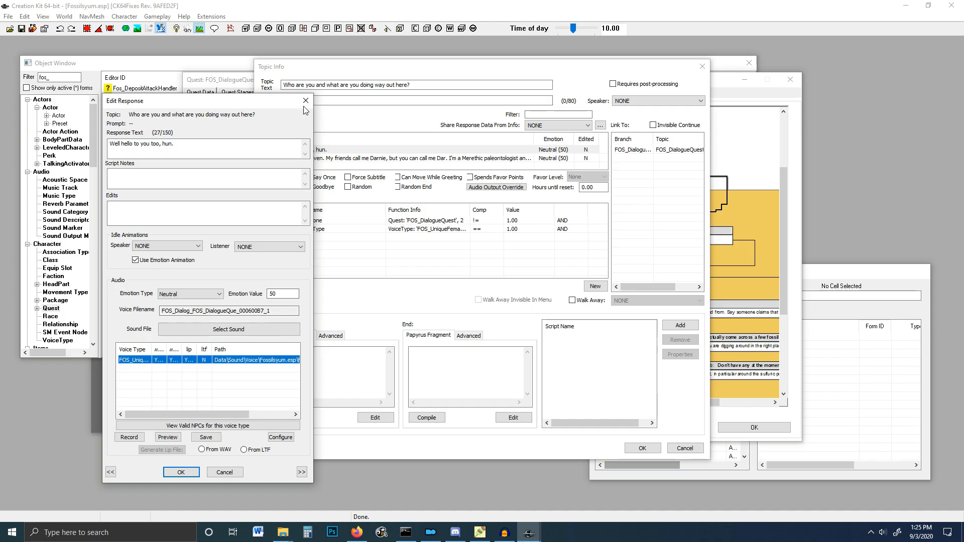
{"action": "left_click", "coordinate": [229, 474]}
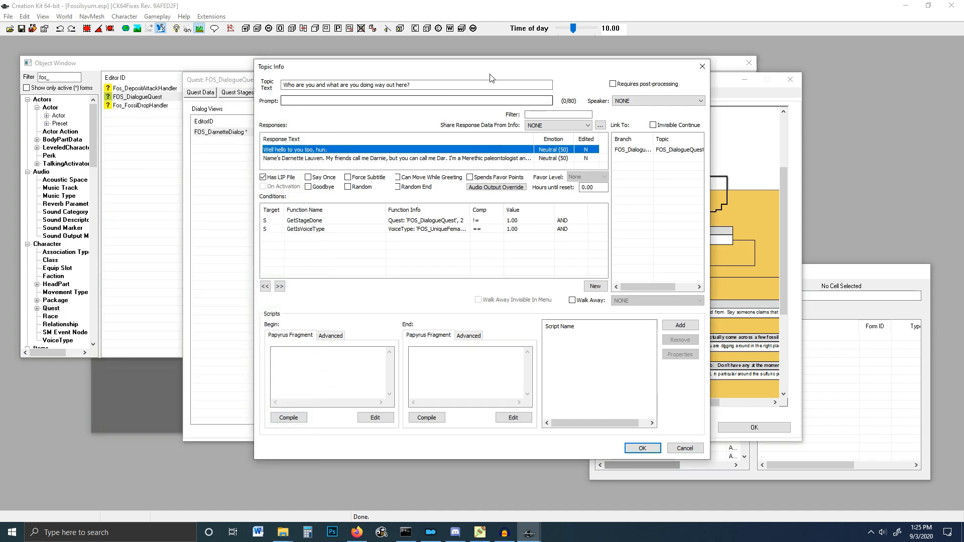
Close the topic info and look over the linked topics in the FOS_DarnetteDialog dialogue view
{"action": "left_click", "coordinate": [702, 67]}
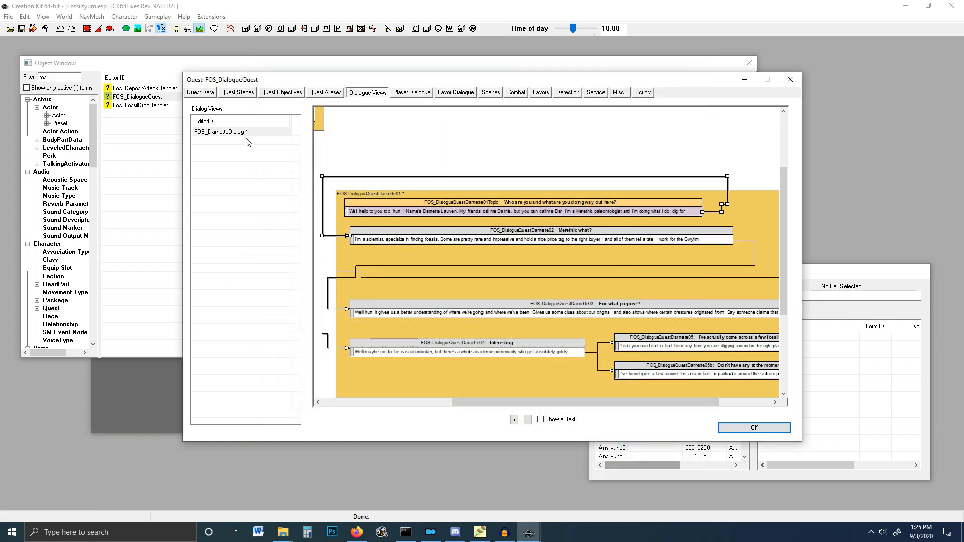
{"action": "left_click_drag", "start_coordinate": [783, 205], "coordinate": [808, 210]}
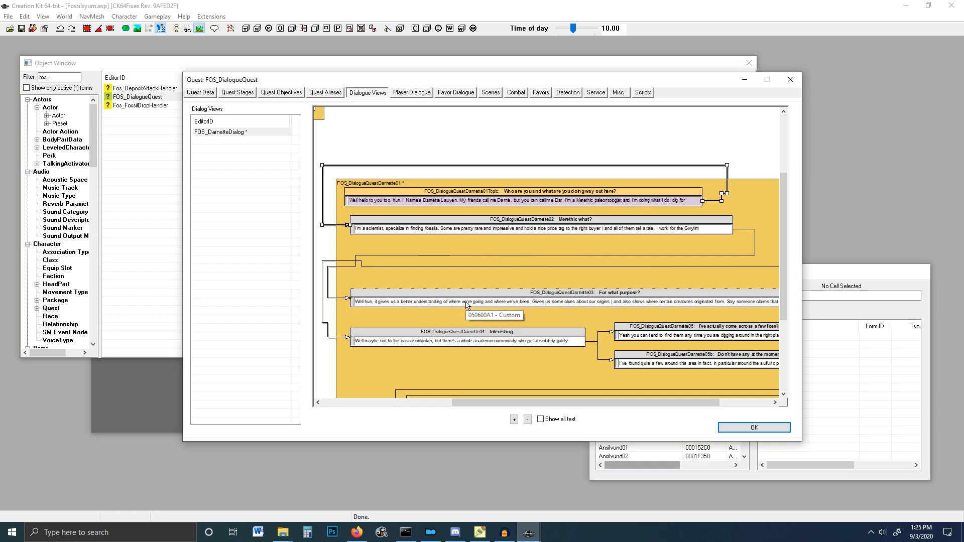
{"action": "left_click_drag", "start_coordinate": [577, 402], "coordinate": [616, 402]}
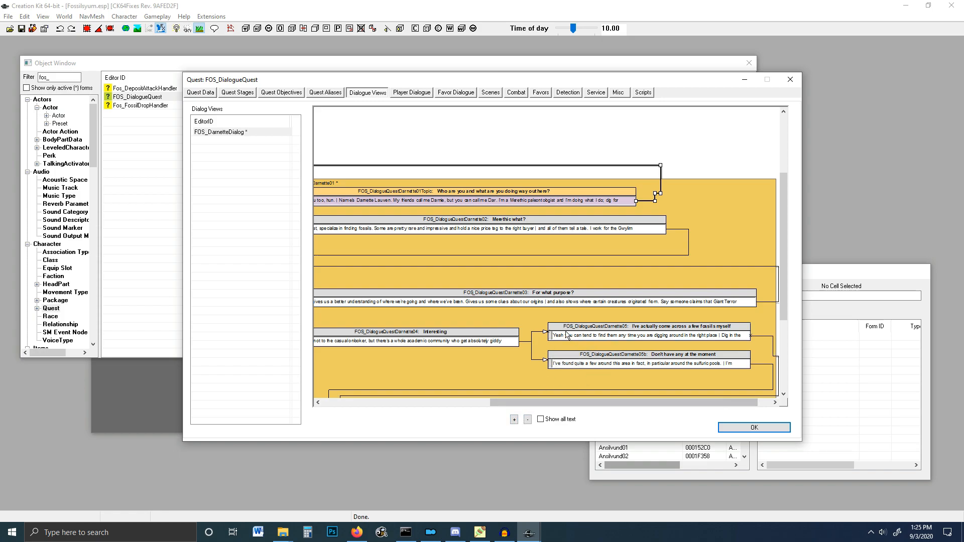
{"action": "left_click_drag", "start_coordinate": [529, 402], "coordinate": [475, 403]}
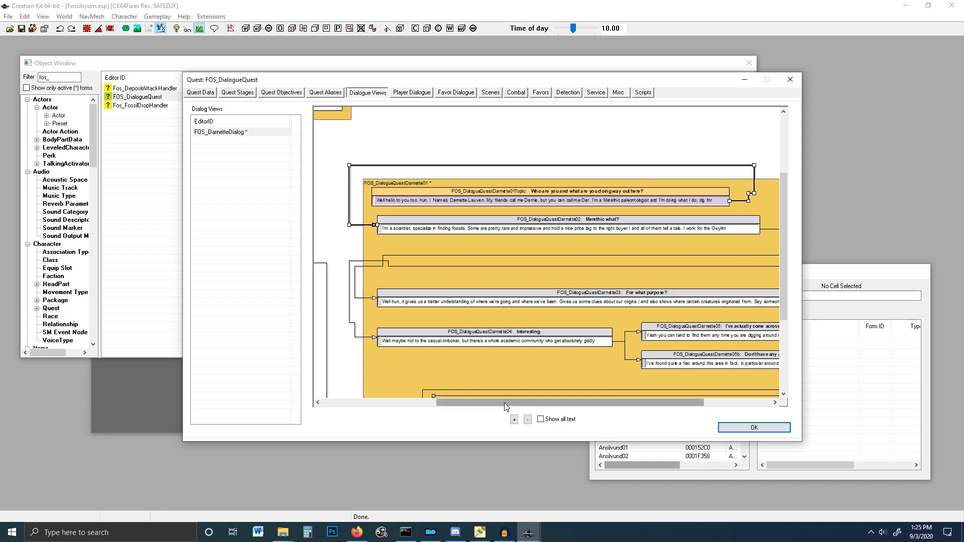
Review the LoD Darnette Specific Lines 1 to 5 recordings in the Darnette folder, and return to the quest window
{"action": "left_click", "coordinate": [282, 532]}
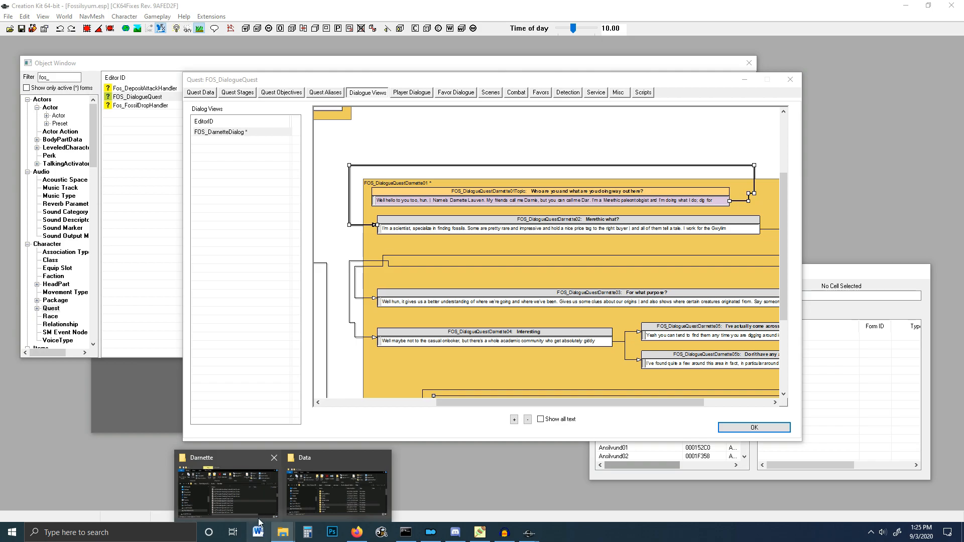
{"action": "left_click", "coordinate": [224, 495]}
{"action": "left_click", "coordinate": [728, 196]}
{"action": "left_click", "coordinate": [730, 206]}
{"action": "left_click", "coordinate": [732, 216]}
{"action": "left_click", "coordinate": [733, 227]}
{"action": "left_click", "coordinate": [733, 239]}
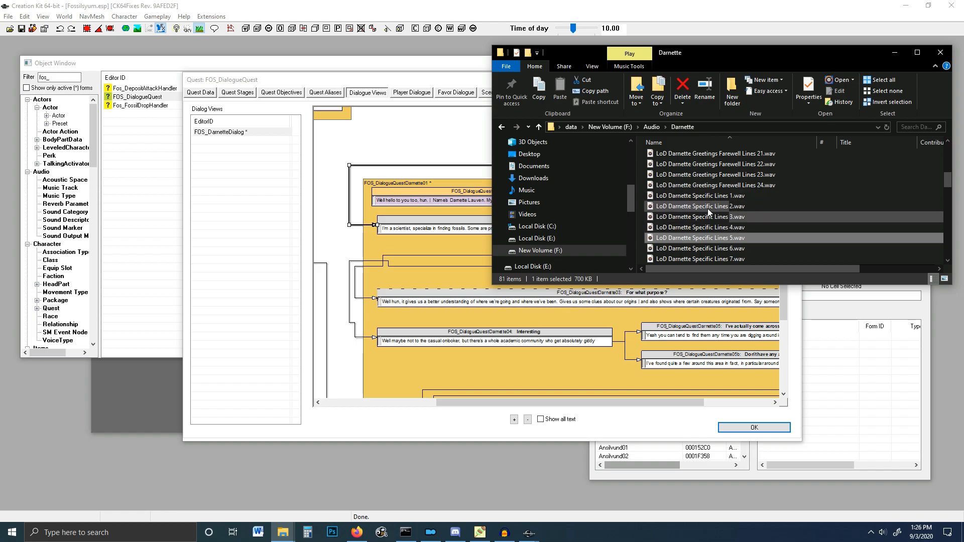
{"action": "left_click", "coordinate": [415, 79]}
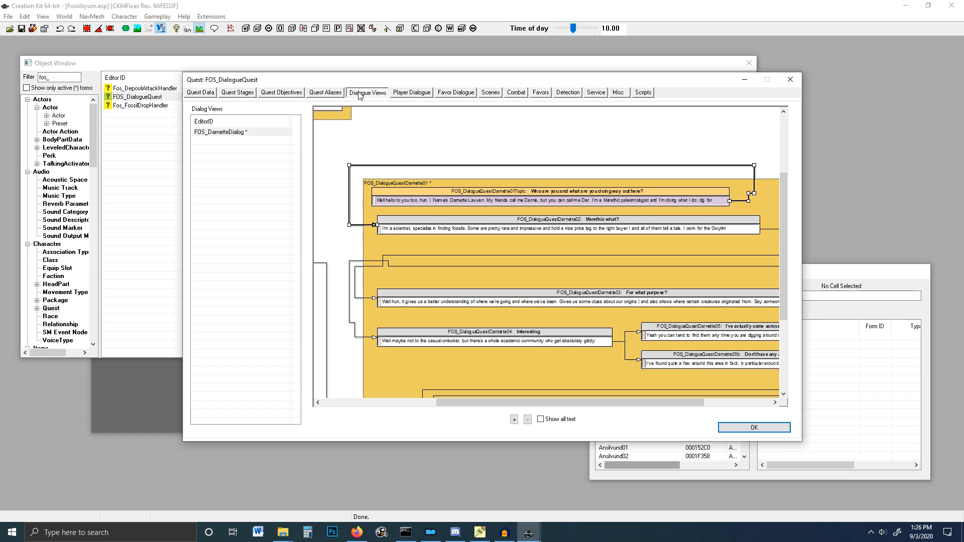
Show the quest's player dialogue, widen the branch names, and look through the topics of the first Darnette branch
{"action": "left_click", "coordinate": [407, 94]}
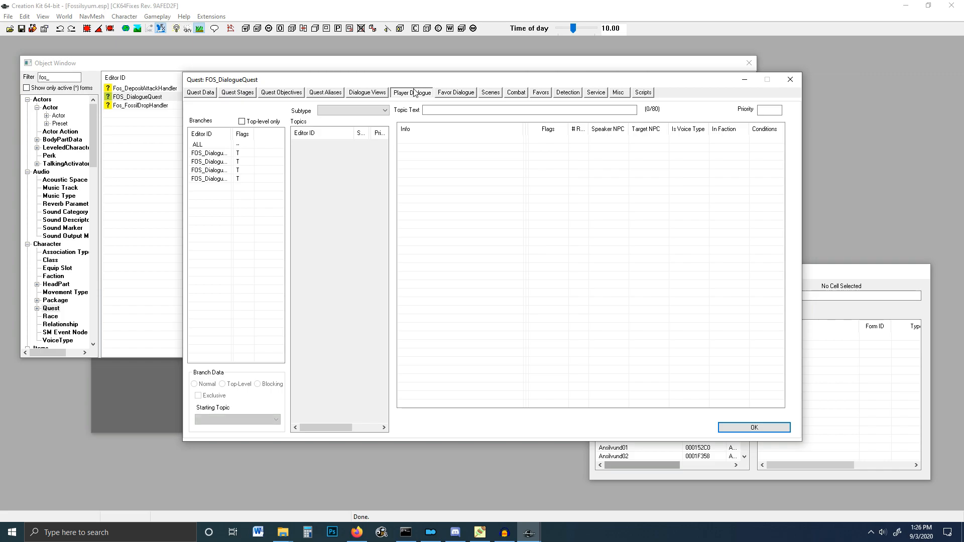
{"action": "left_click_drag", "start_coordinate": [232, 133], "coordinate": [264, 140]}
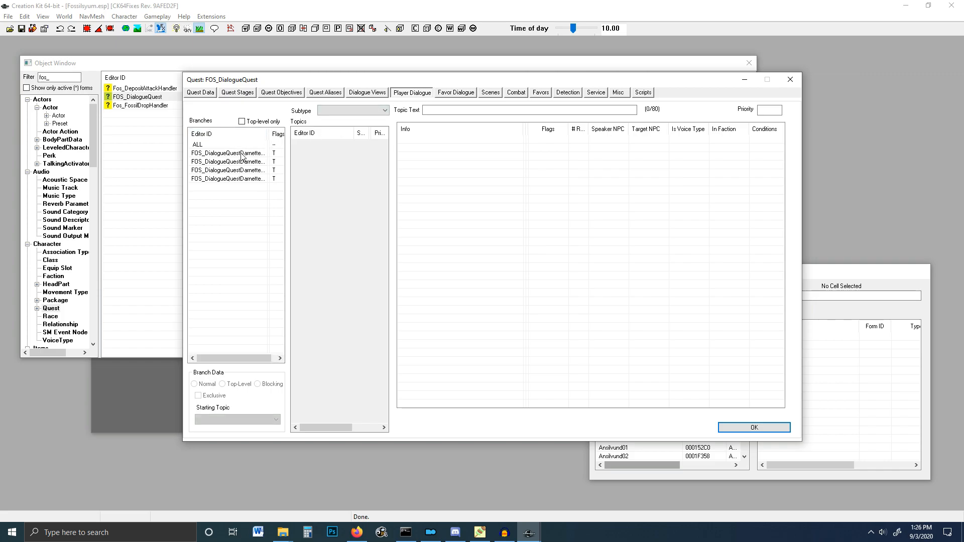
{"action": "left_click", "coordinate": [245, 153]}
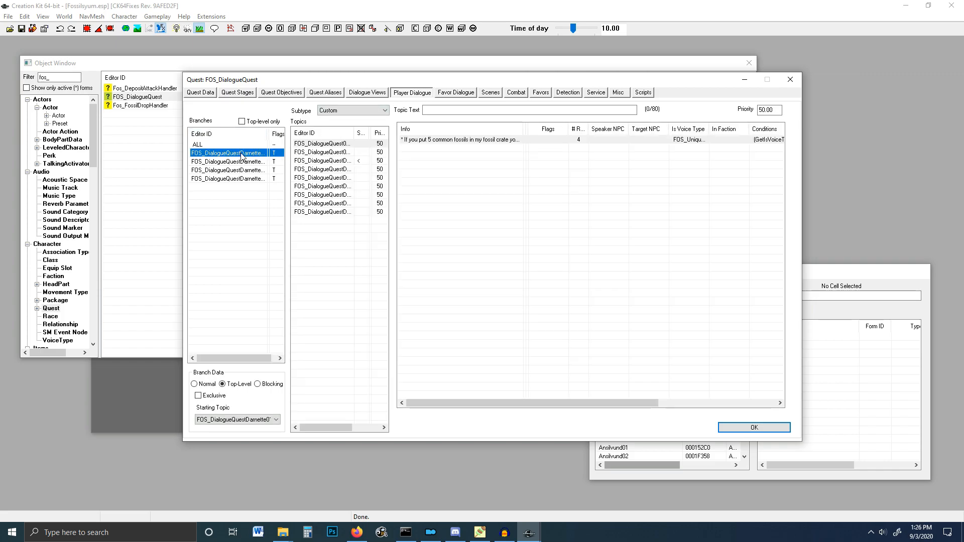
{"action": "left_click", "coordinate": [319, 144]}
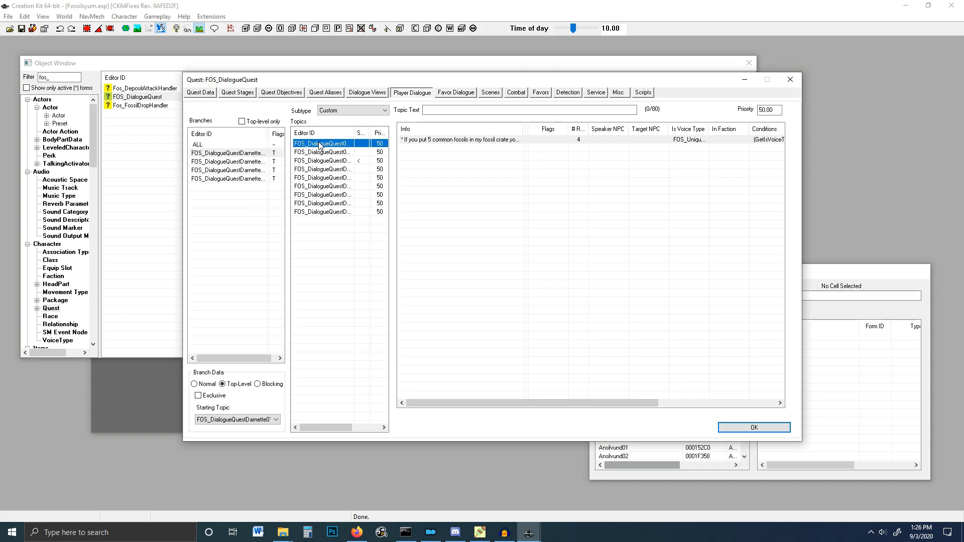
{"action": "left_click", "coordinate": [355, 152]}
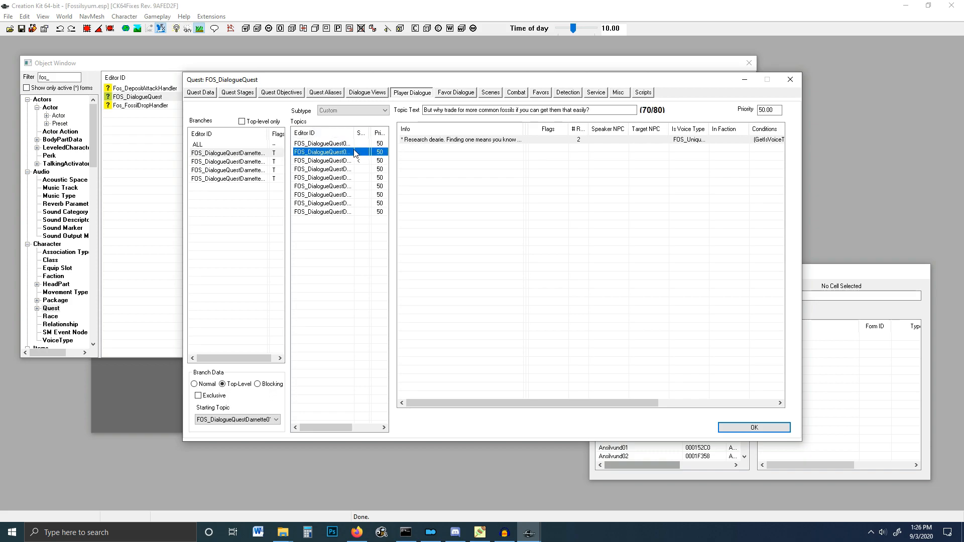
{"action": "left_click", "coordinate": [326, 171]}
{"action": "left_click", "coordinate": [326, 179]}
{"action": "left_click", "coordinate": [326, 186]}
{"action": "left_click", "coordinate": [329, 195]}
{"action": "left_click", "coordinate": [329, 204]}
{"action": "left_click", "coordinate": [330, 213]}
Open the info for the topic "How hard is it to find good fossils?", review its responses, and close it
{"action": "double_click", "coordinate": [441, 140]}
{"action": "left_click", "coordinate": [325, 149]}
{"action": "left_click", "coordinate": [324, 159]}
{"action": "left_click", "coordinate": [324, 167]}
{"action": "left_click", "coordinate": [324, 167]}
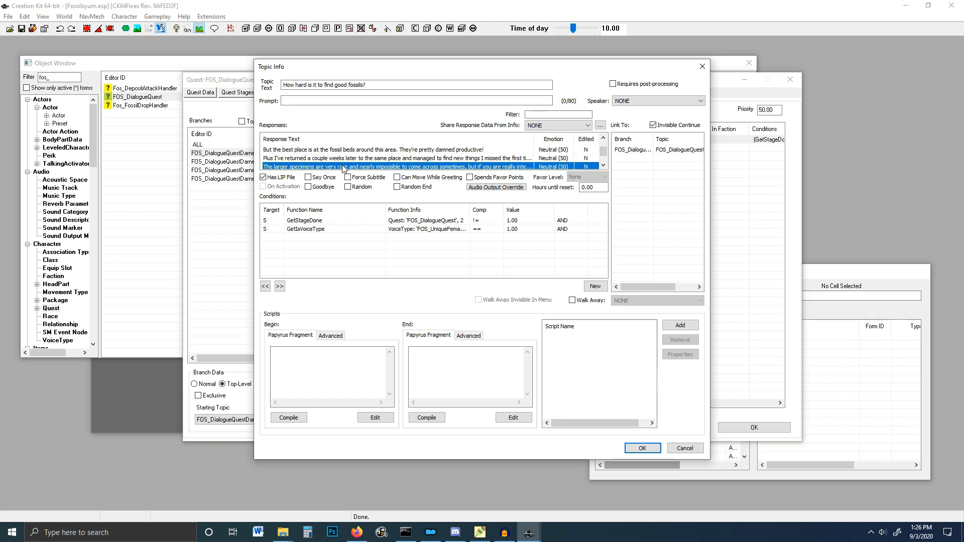
{"action": "left_click", "coordinate": [336, 166]}
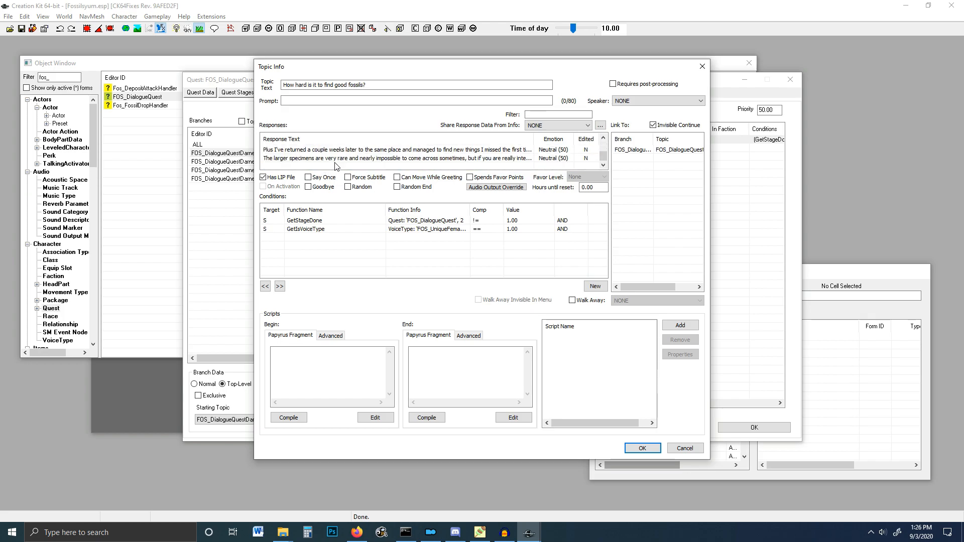
{"action": "left_click", "coordinate": [706, 66]}
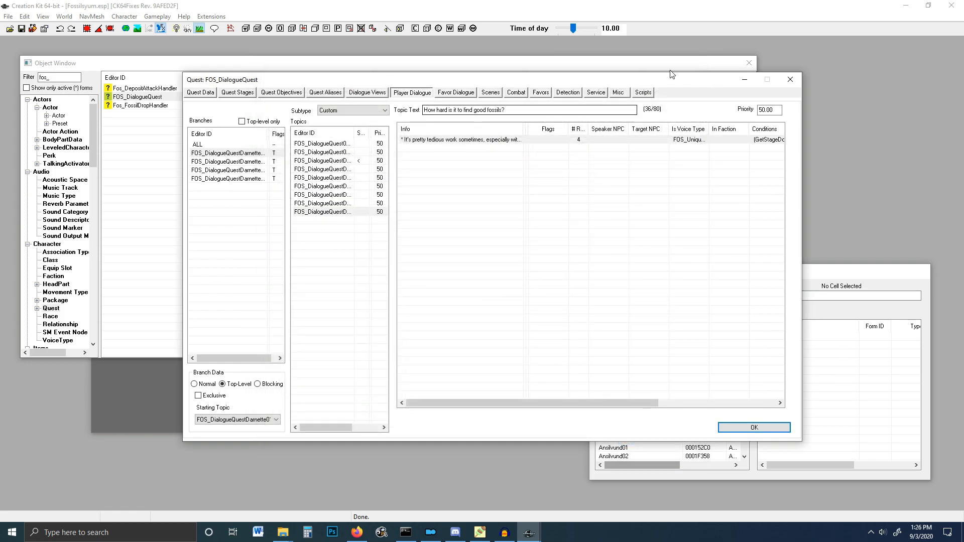
Reposition the quest window and return to the FOS_DarnetteDialog view among its dialogue views
{"action": "left_click_drag", "start_coordinate": [709, 81], "coordinate": [736, 92]}
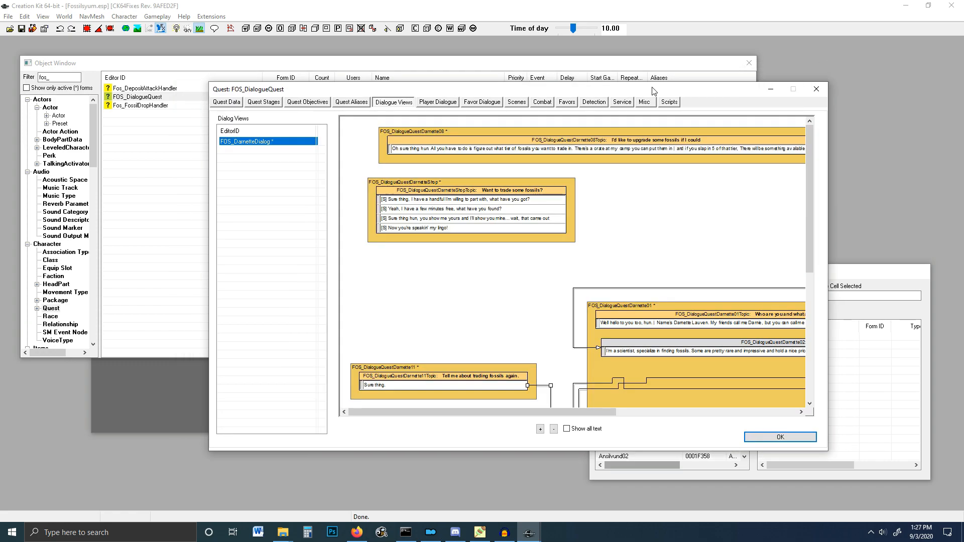
{"action": "left_click_drag", "start_coordinate": [654, 87], "coordinate": [674, 99]}
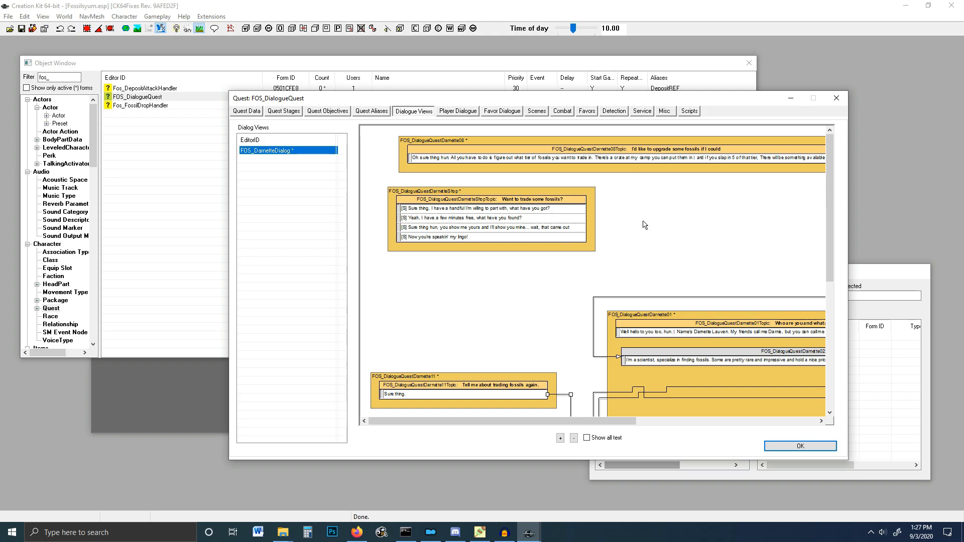
{"action": "left_click", "coordinate": [280, 189]}
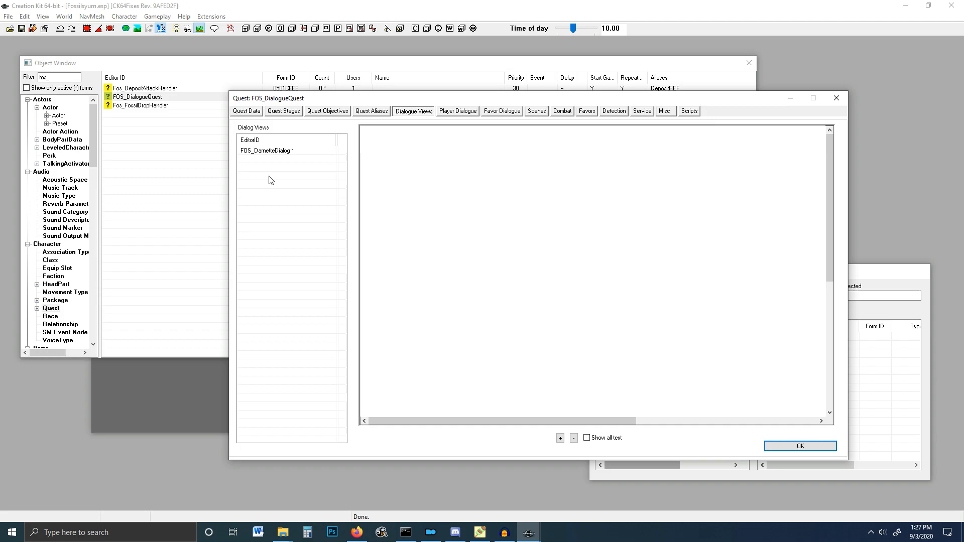
{"action": "left_click_drag", "start_coordinate": [331, 98], "coordinate": [314, 123]}
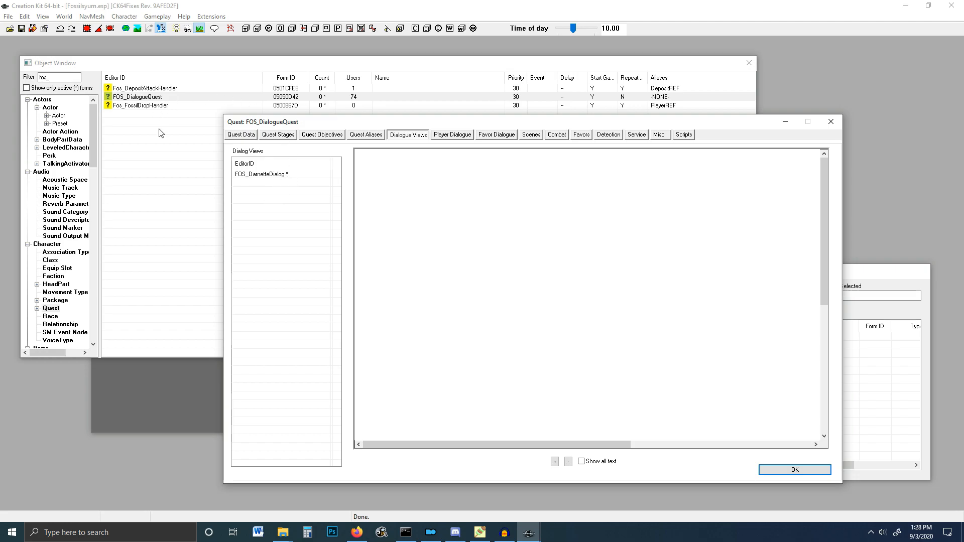
In the FOS_DarnetteDialog view, open the first response under "Want to trade some fossils?" for editing and select its full voice filename
{"action": "left_click", "coordinate": [282, 174]}
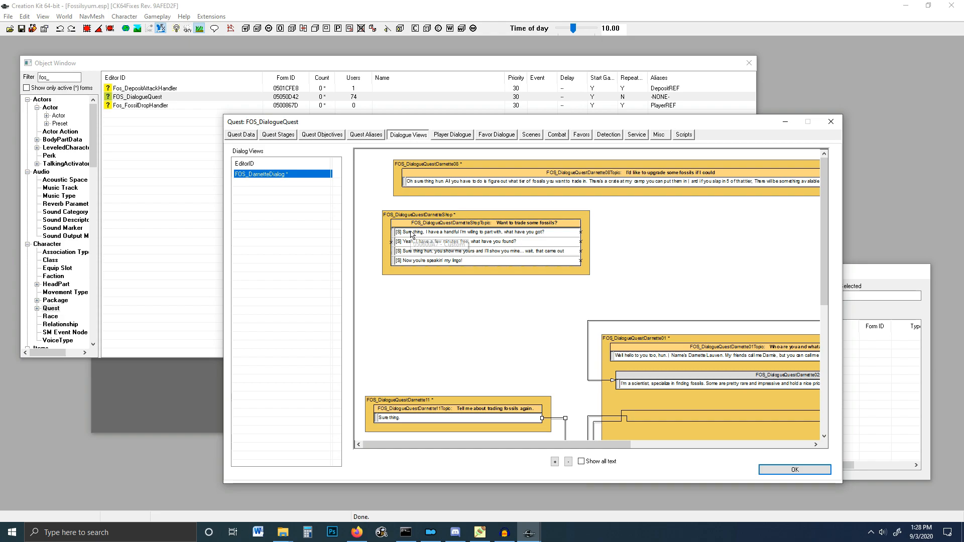
{"action": "double_click", "coordinate": [418, 233]}
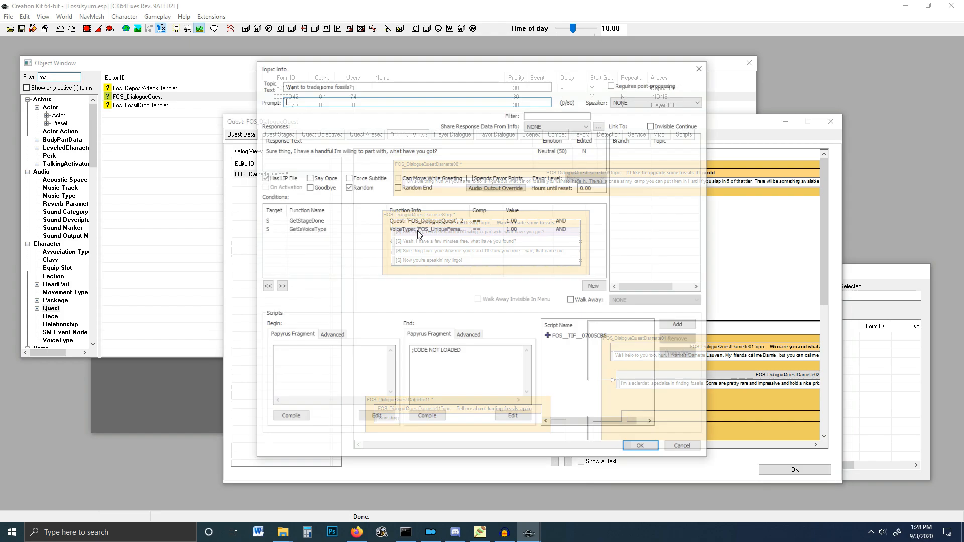
{"action": "left_click", "coordinate": [320, 150]}
{"action": "double_click", "coordinate": [319, 150]}
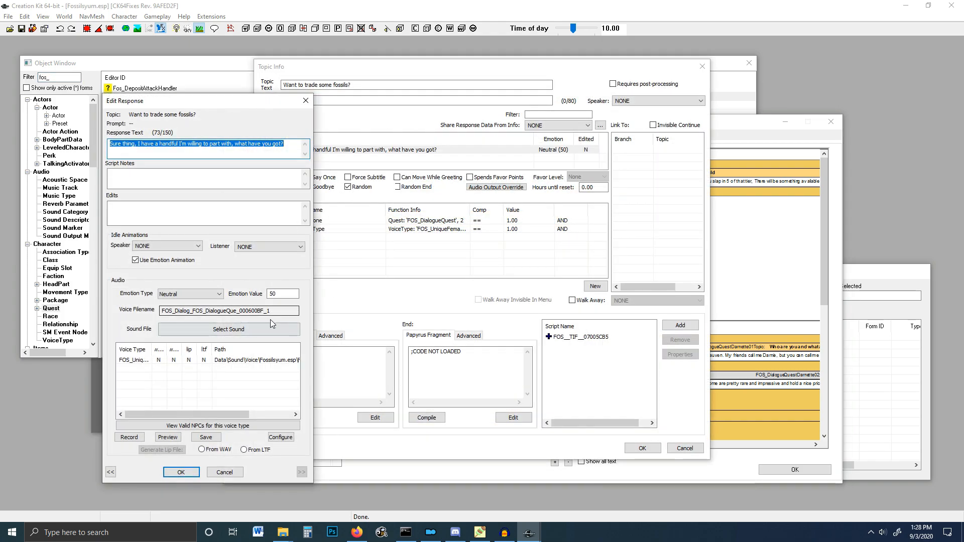
{"action": "double_click", "coordinate": [186, 310]}
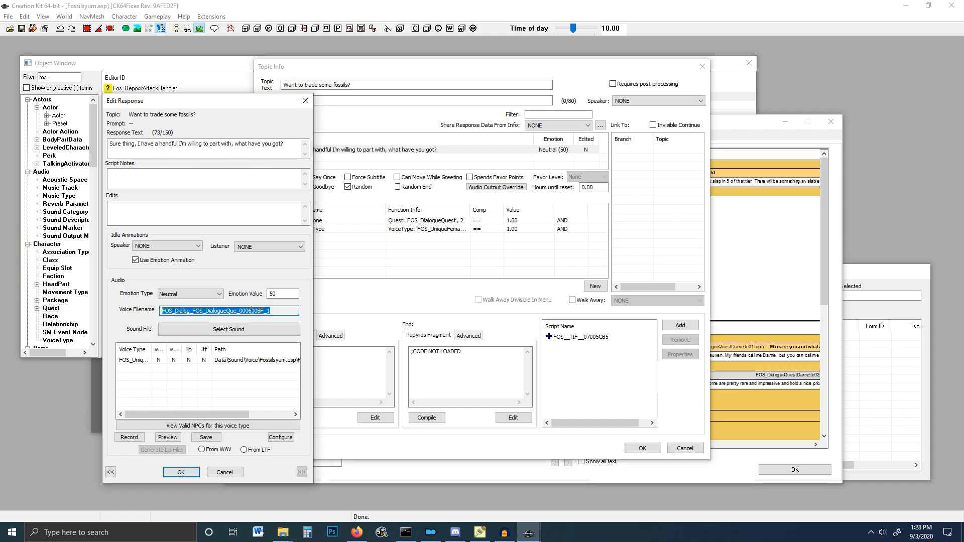